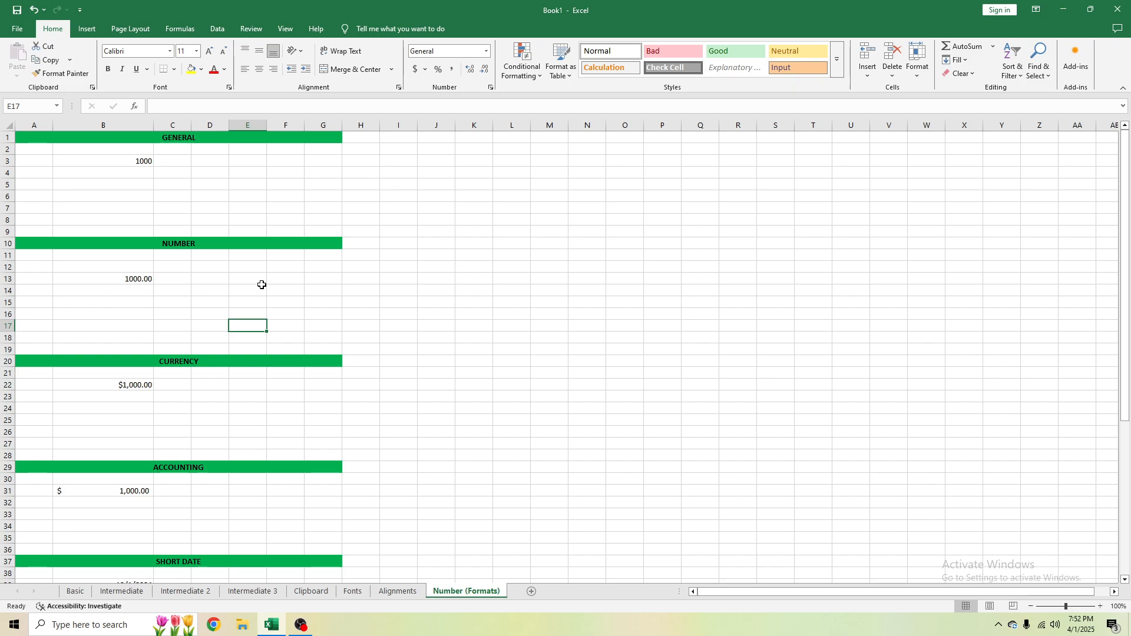
Step: Change the value in cell B3 of the GENERAL section to 1000.01
{"action": "left_click", "coordinate": [165, 199]}
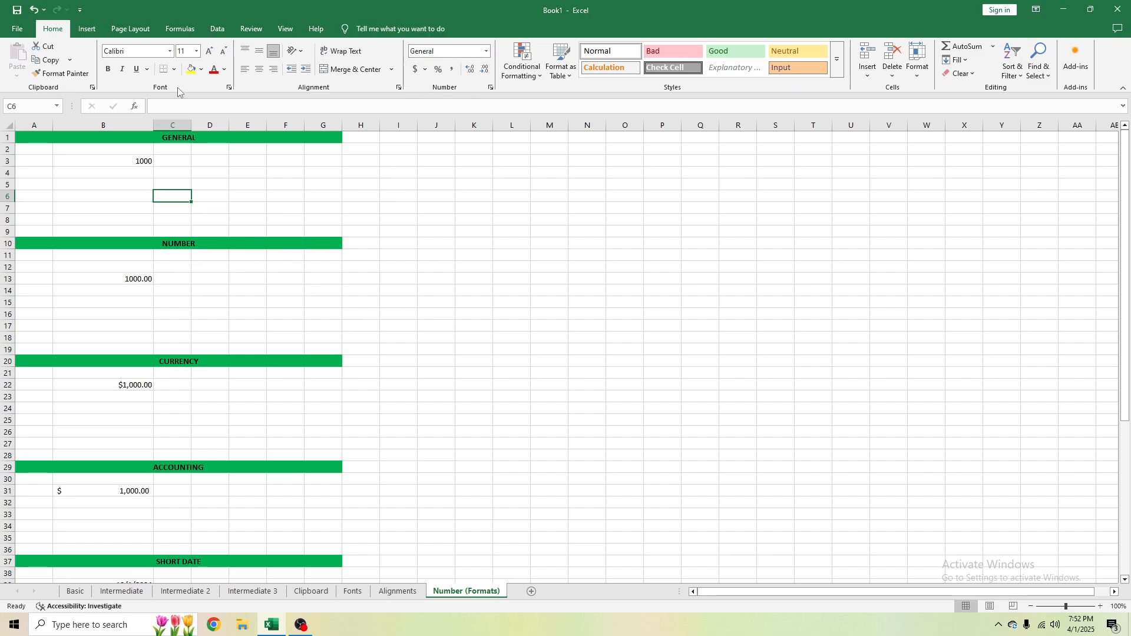
{"action": "left_click", "coordinate": [188, 152]}
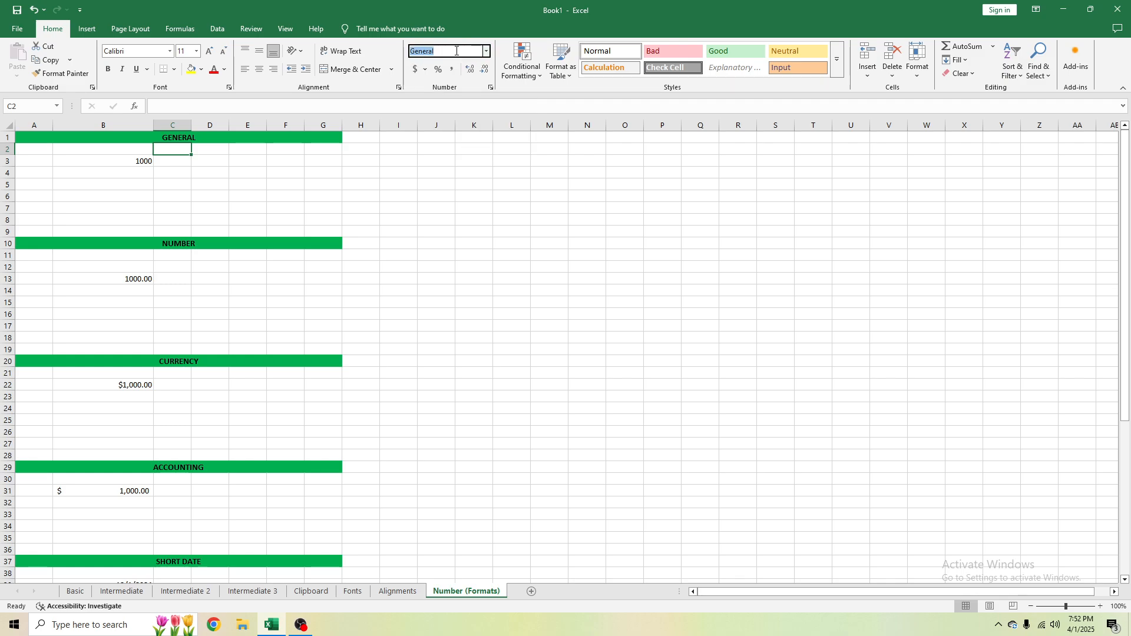
{"action": "left_click", "coordinate": [168, 177]}
{"action": "left_click", "coordinate": [145, 161]}
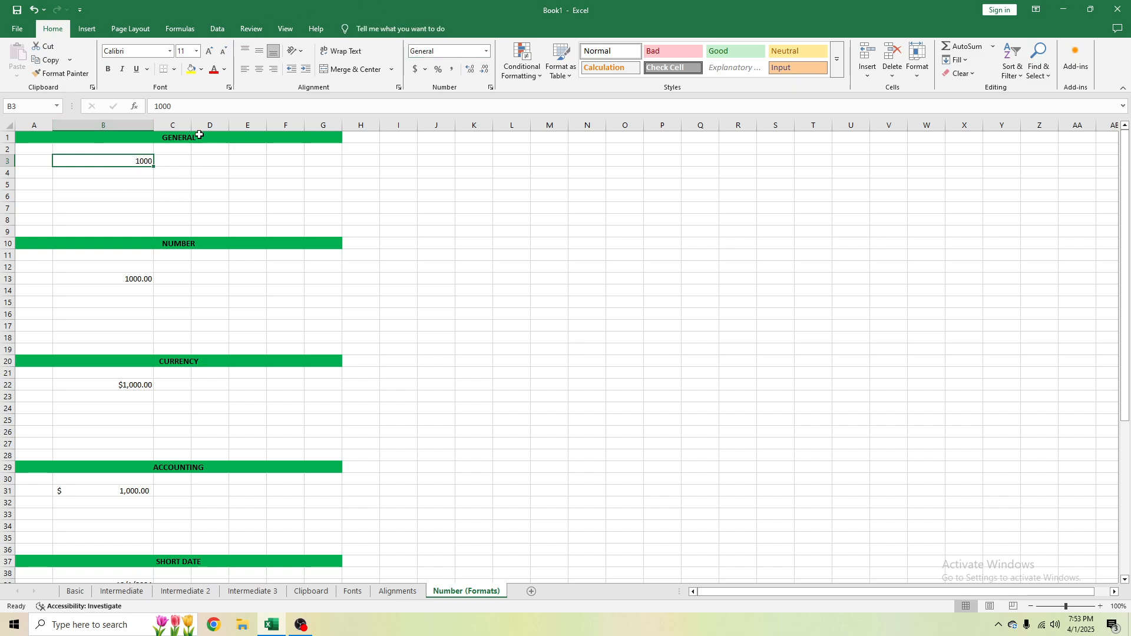
{"action": "key", "text": "F2"}
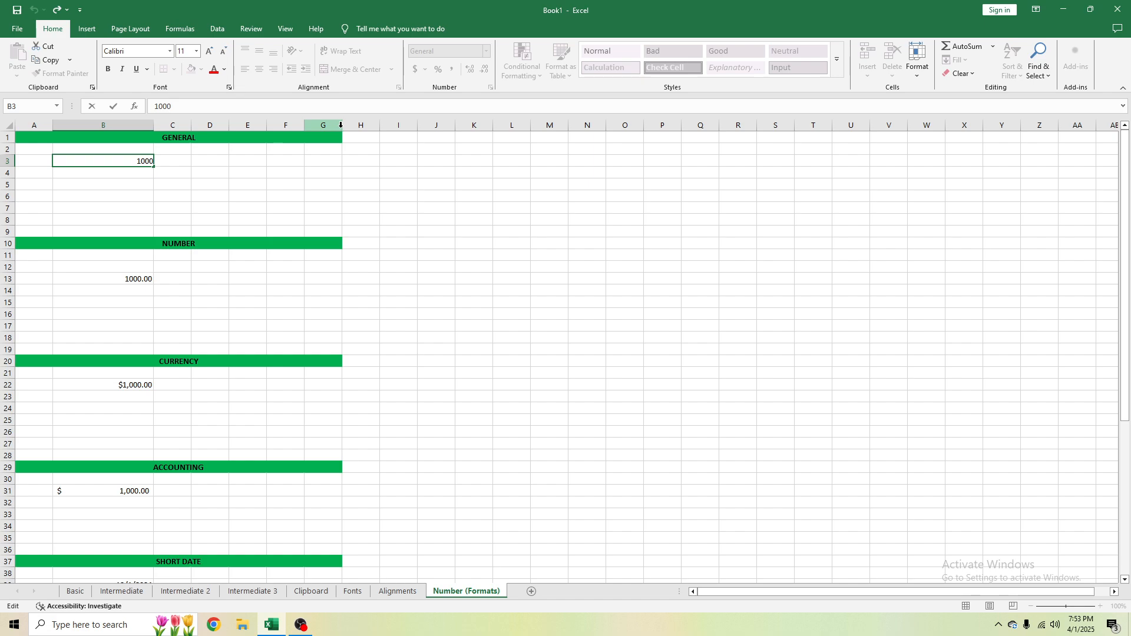
{"action": "type", "text": ".01"}
{"action": "key", "text": "Return"}
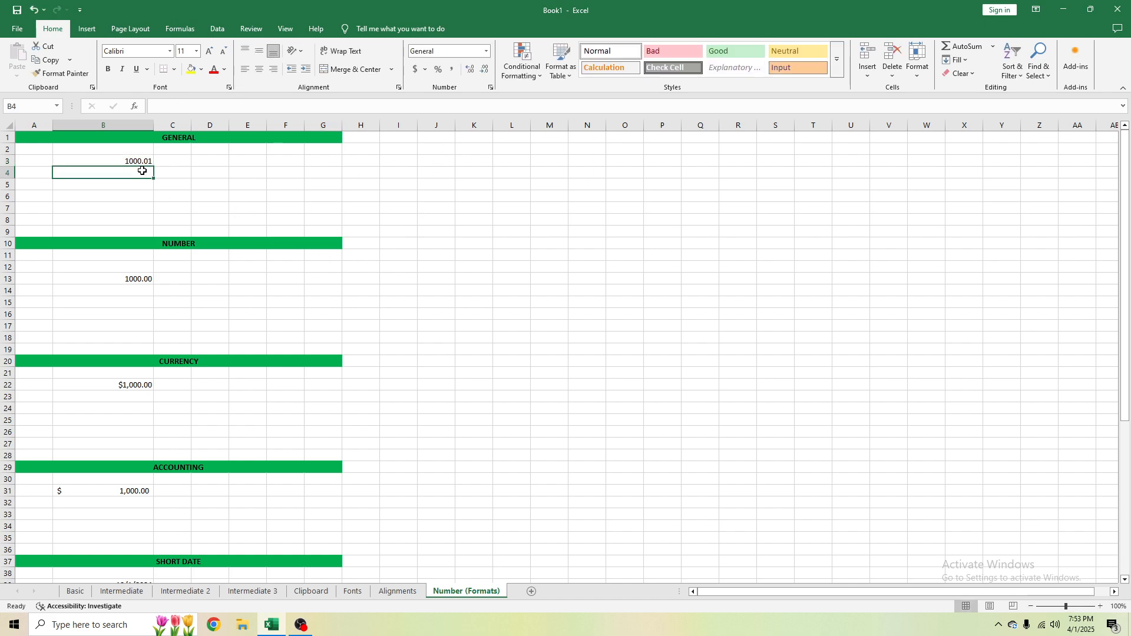
{"action": "left_click", "coordinate": [125, 163]}
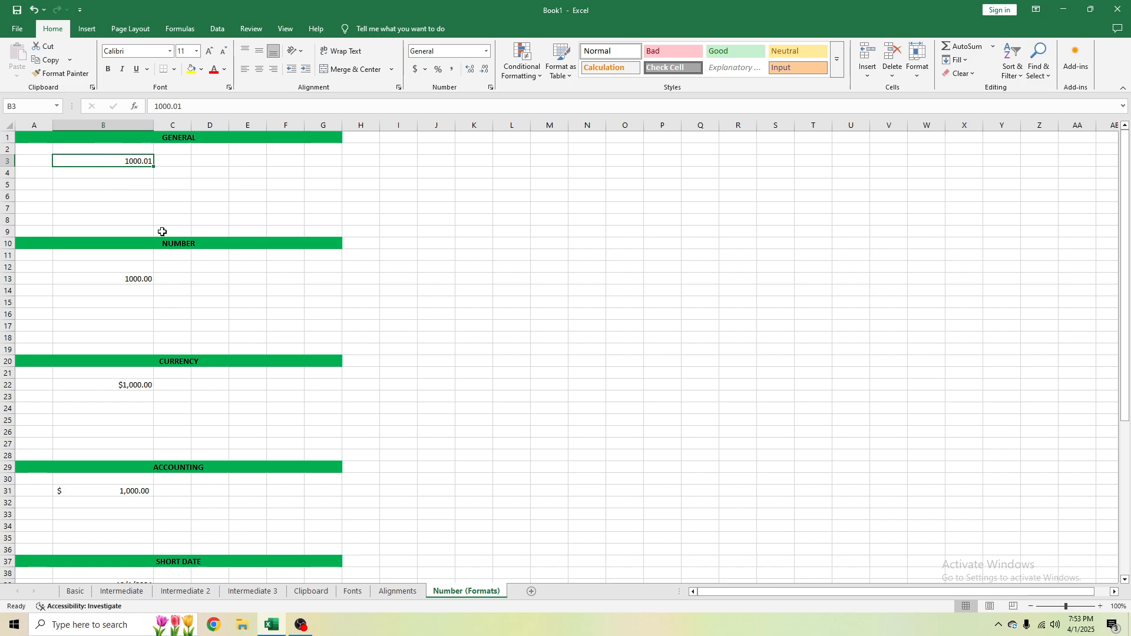
Step: Examine the number format of cell B13 in the NUMBER section and the list of available formats
{"action": "left_click", "coordinate": [121, 279]}
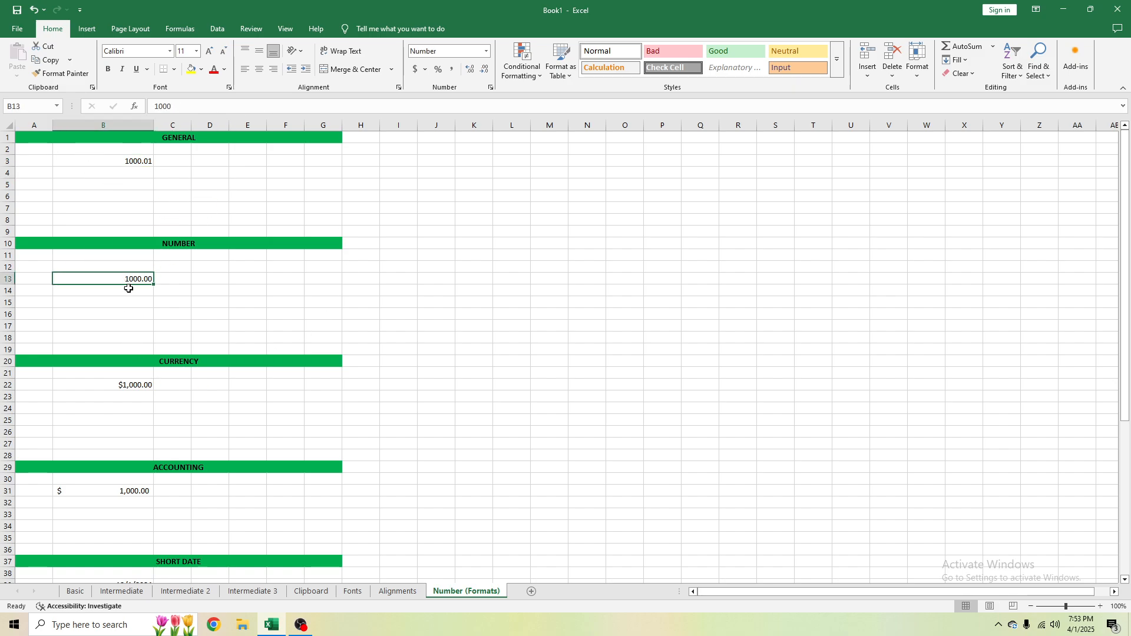
{"action": "left_click", "coordinate": [486, 51]}
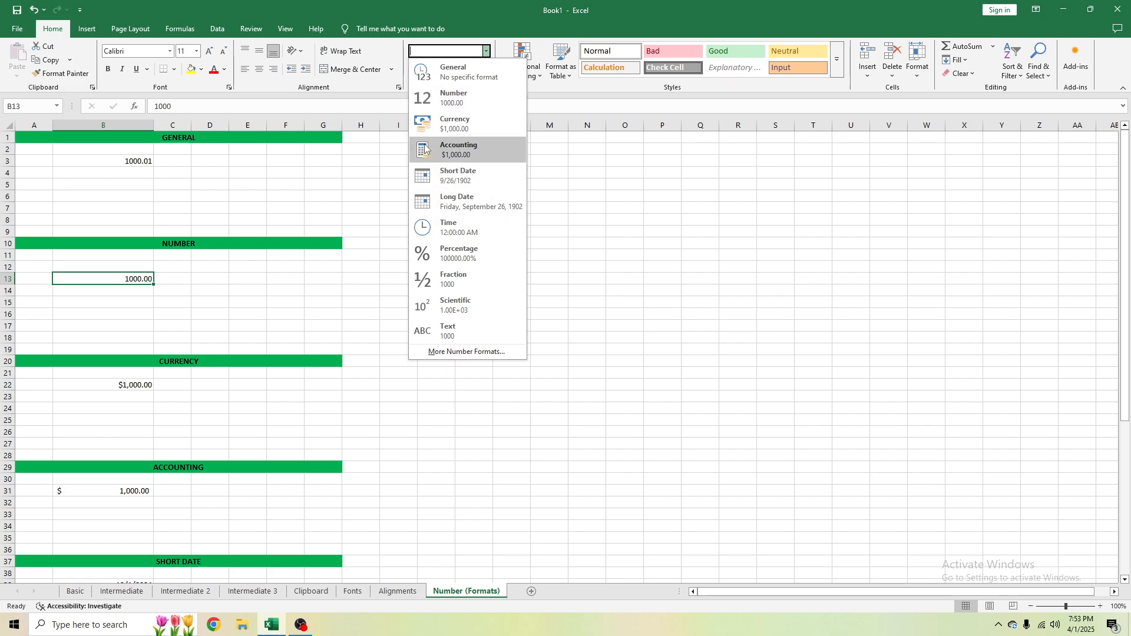
{"action": "key", "text": "Escape"}
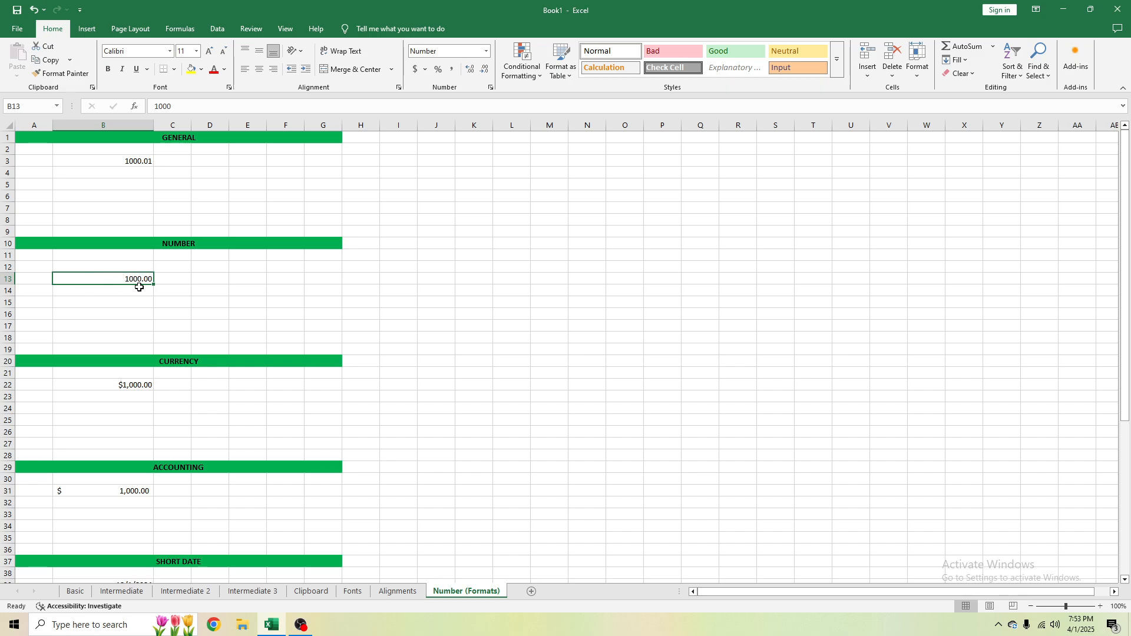
{"action": "left_click", "coordinate": [159, 303]}
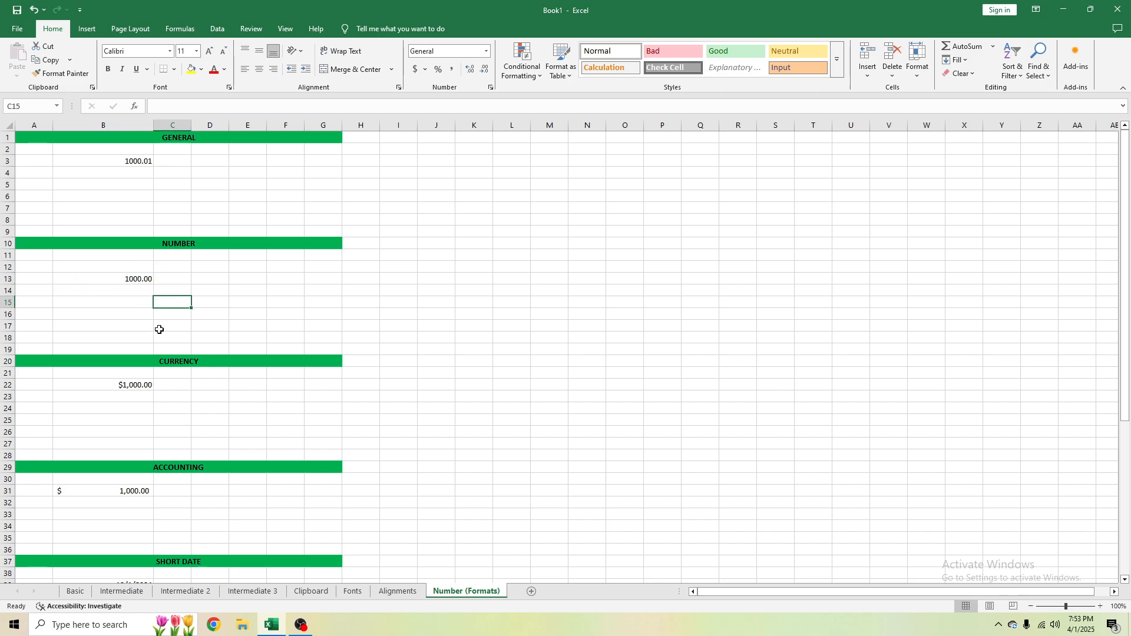
Step: Compare the Currency format of cell B22 with the Accounting format of cell B31, including how the dollar sign is placed
{"action": "scroll", "coordinate": [157, 306], "scroll_direction": "down", "scroll_amount": 5}
{"action": "left_click", "coordinate": [126, 211]}
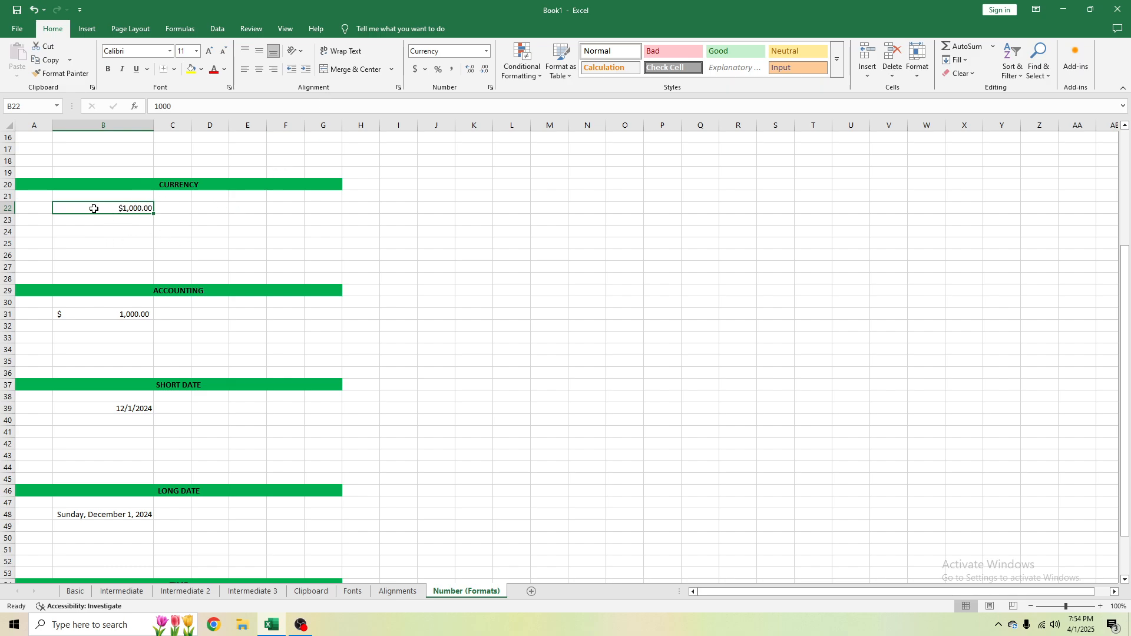
{"action": "left_click", "coordinate": [106, 317]}
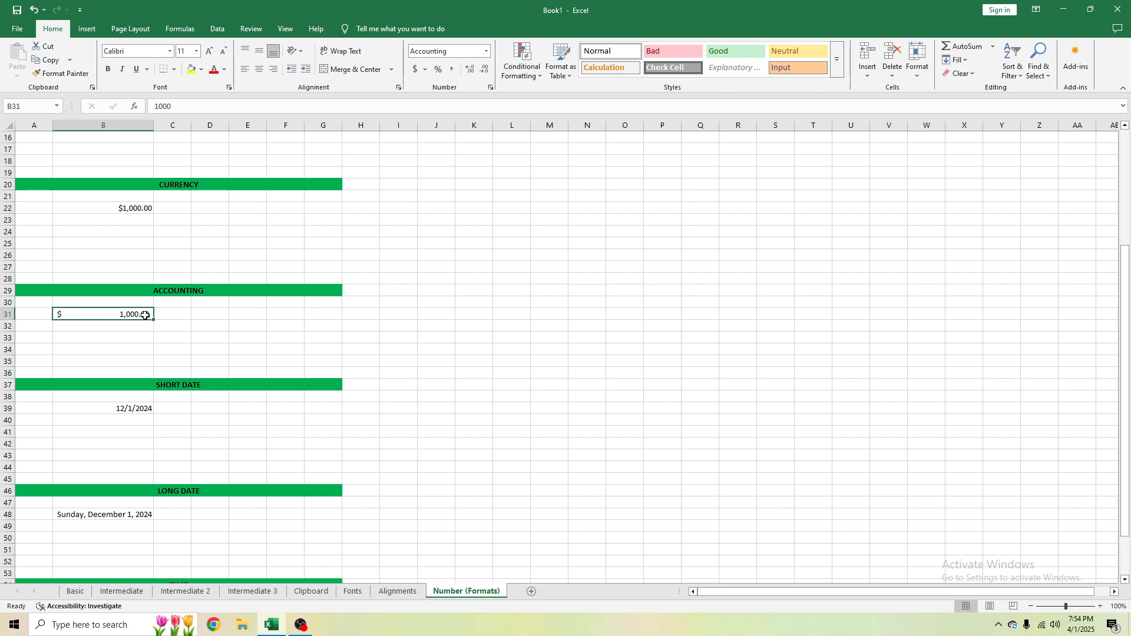
{"action": "left_click", "coordinate": [117, 337]}
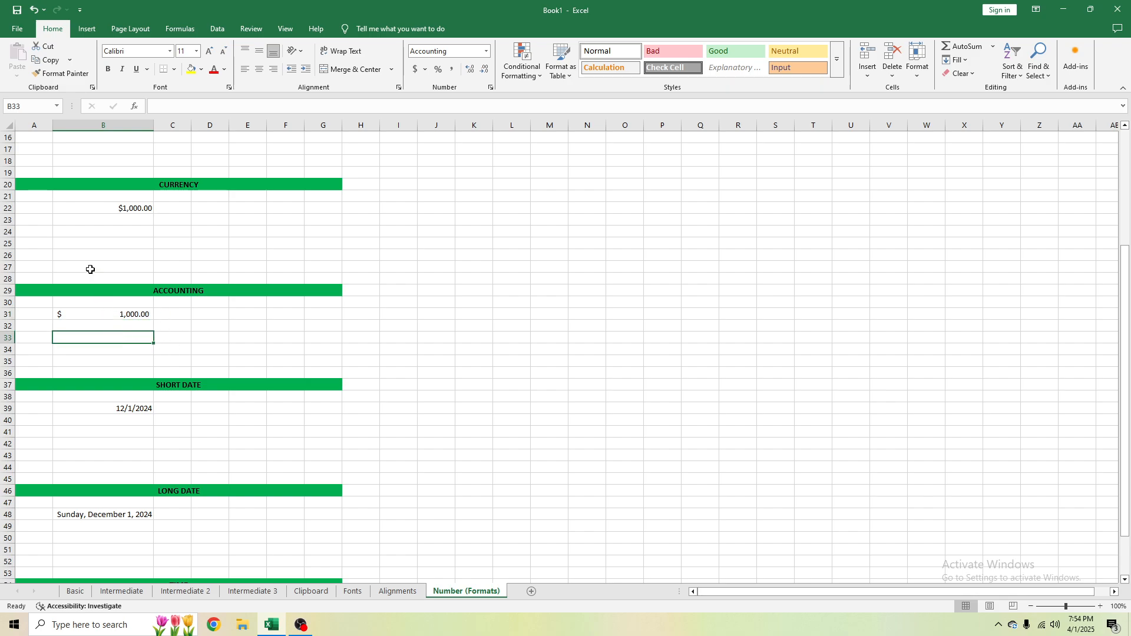
{"action": "left_click", "coordinate": [116, 211]}
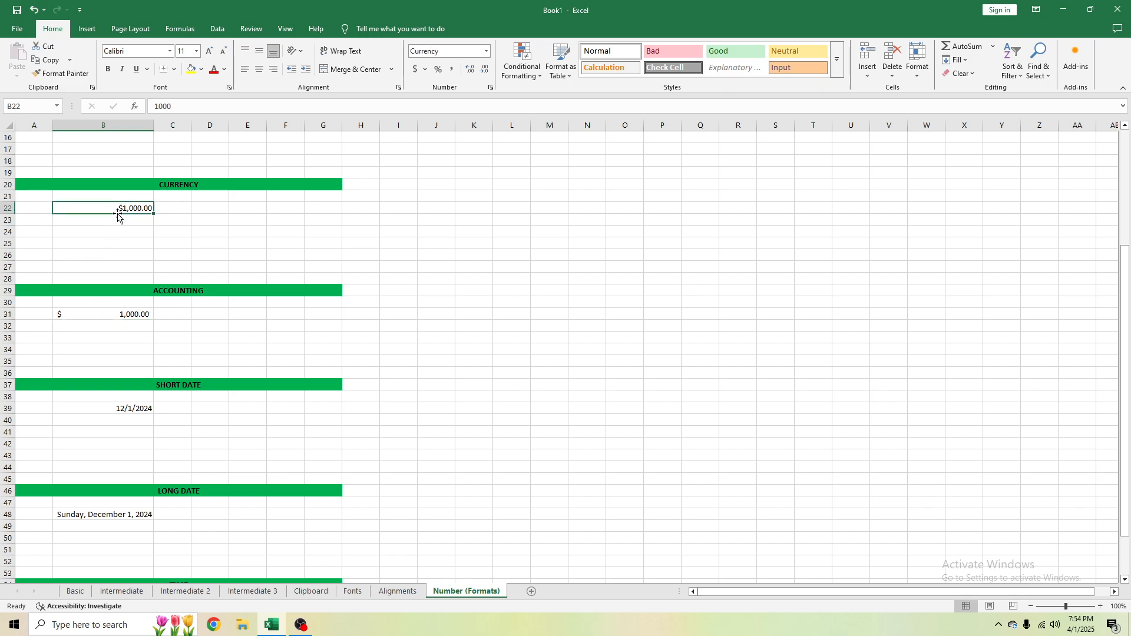
{"action": "left_click", "coordinate": [106, 316]}
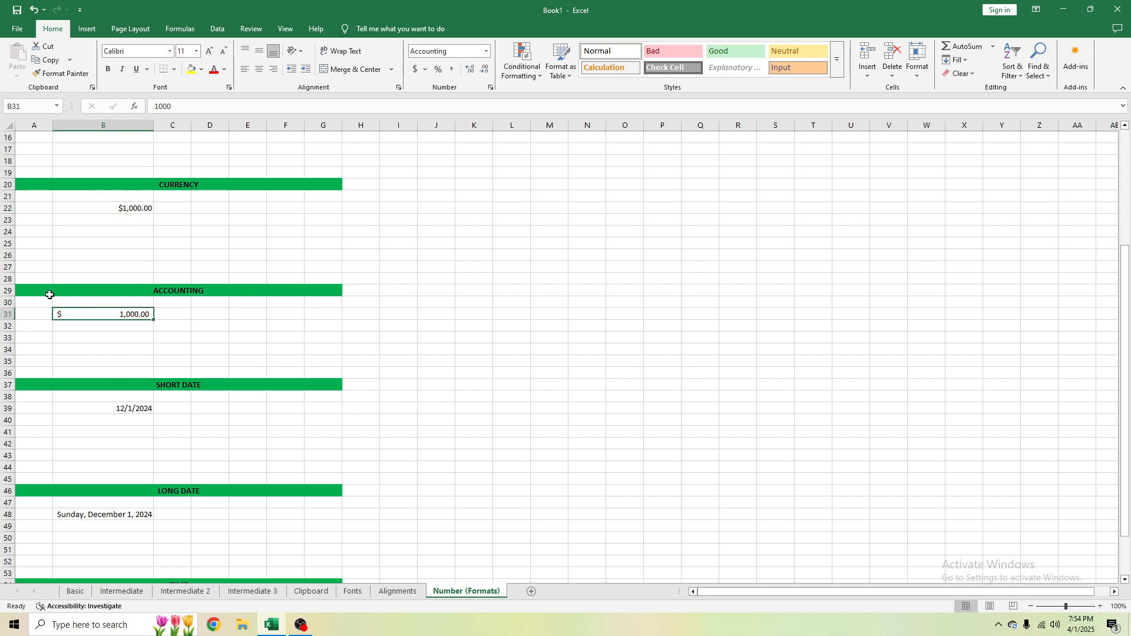
{"action": "left_click", "coordinate": [115, 211]}
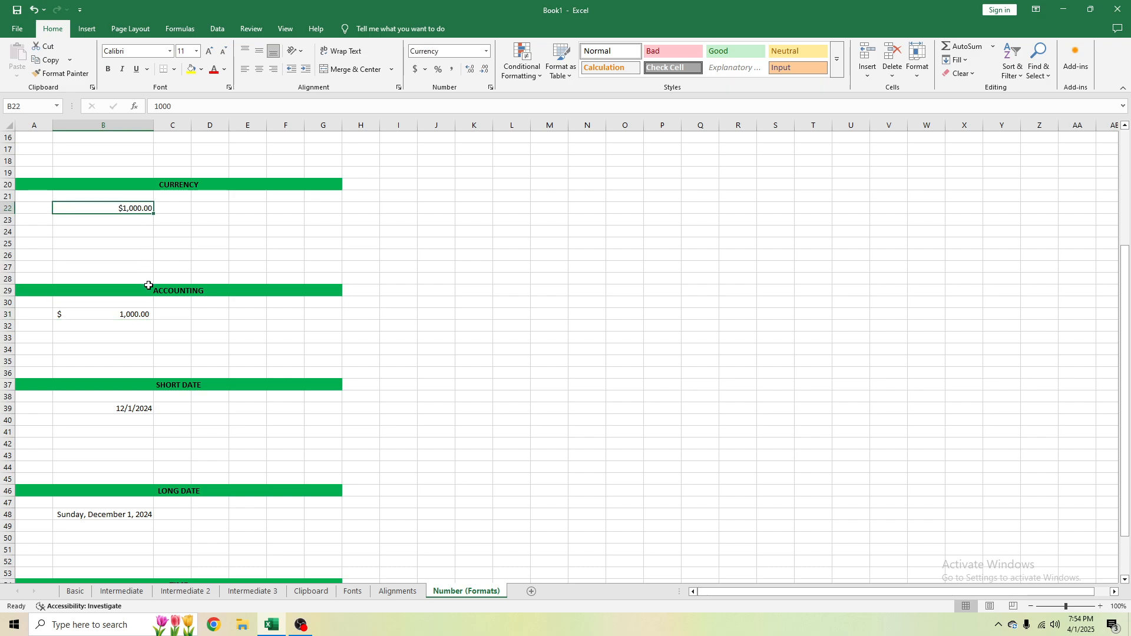
{"action": "left_click", "coordinate": [118, 314]}
{"action": "left_click", "coordinate": [109, 208]}
Step: Enter the date 11/01/2024 in cell D39 of the SHORT DATE section
{"action": "scroll", "coordinate": [188, 337], "scroll_direction": "down", "scroll_amount": 5}
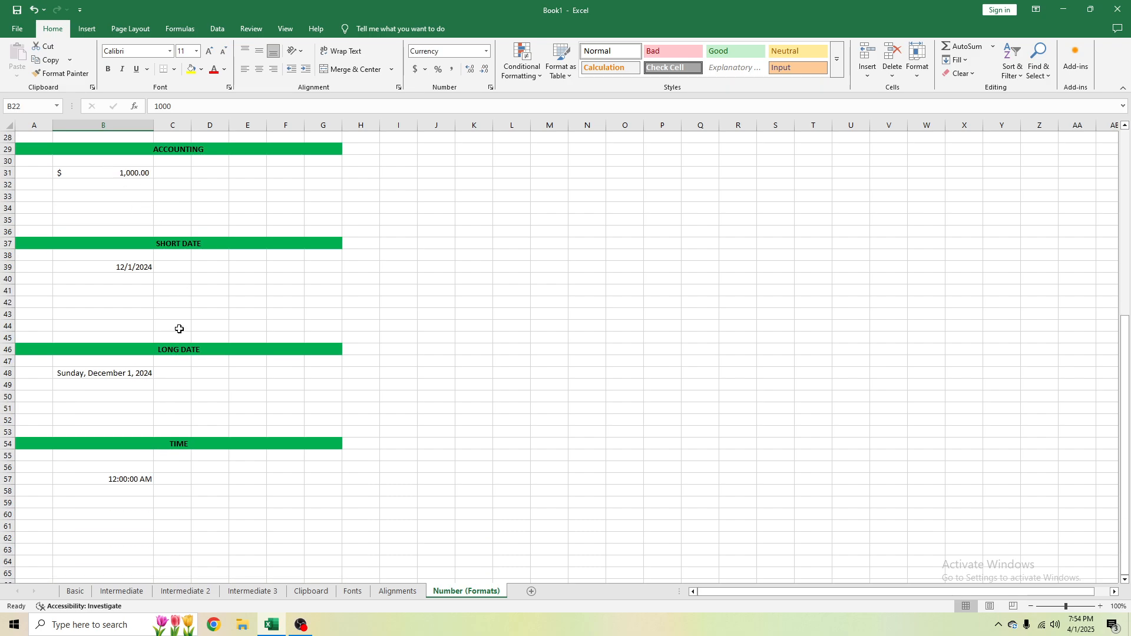
{"action": "left_click", "coordinate": [147, 234]}
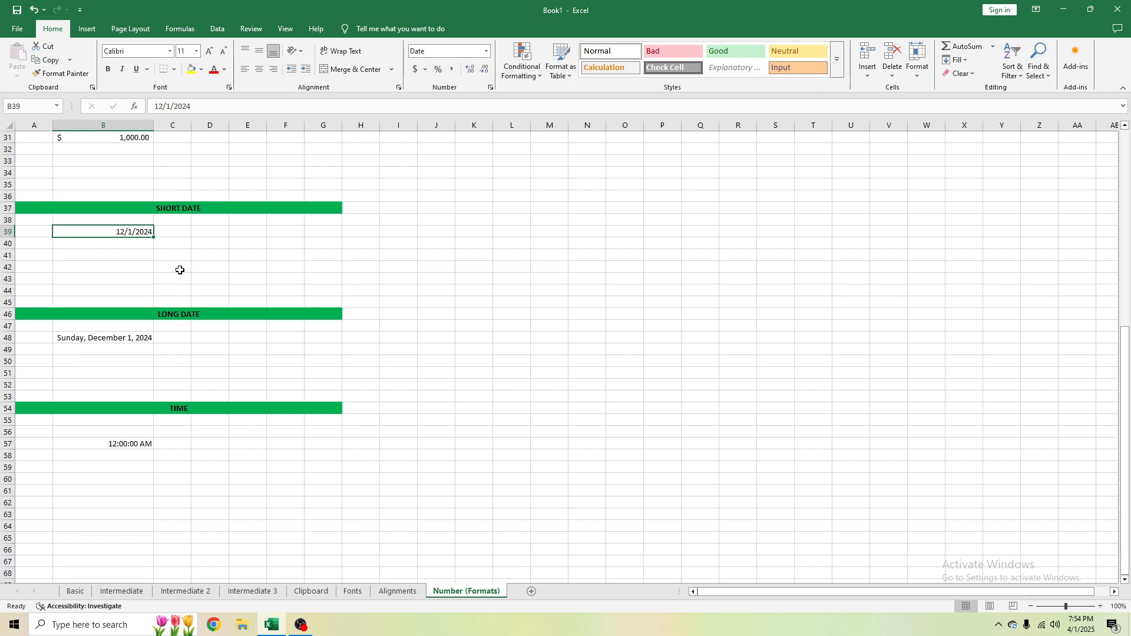
{"action": "left_click", "coordinate": [206, 238]}
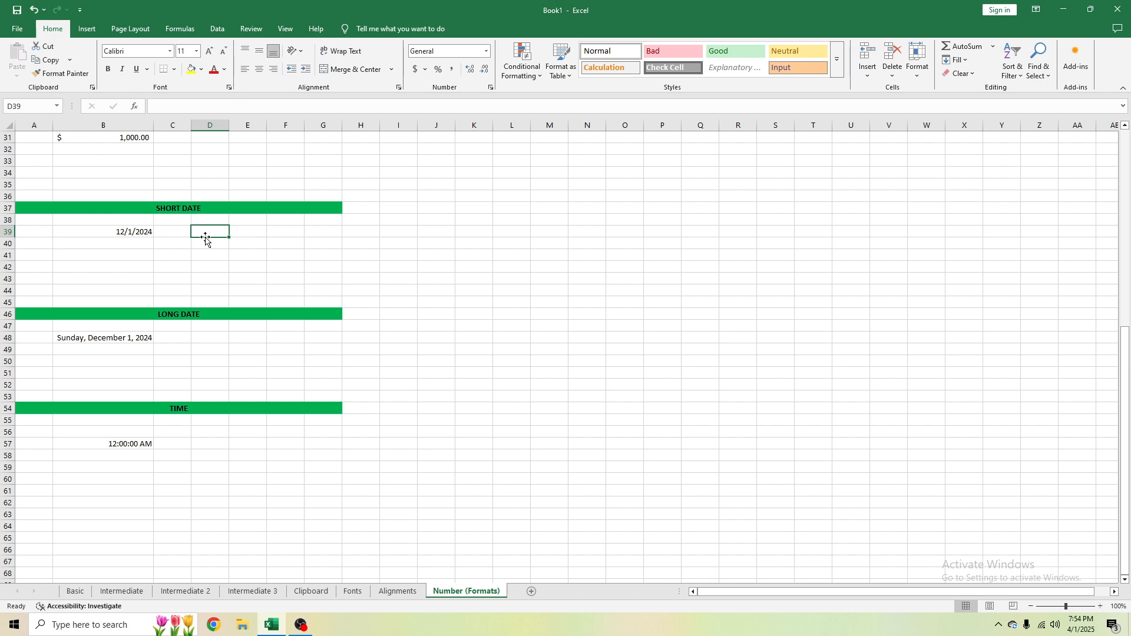
{"action": "type", "text": "11/"}
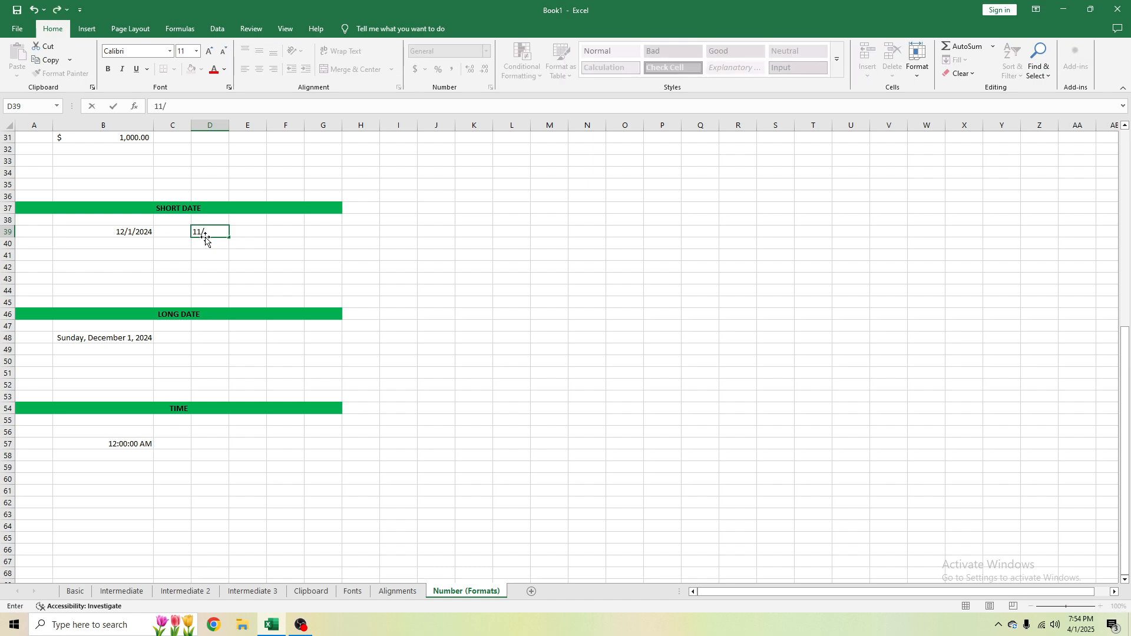
{"action": "type", "text": "01/2024"}
{"action": "key", "text": "Return"}
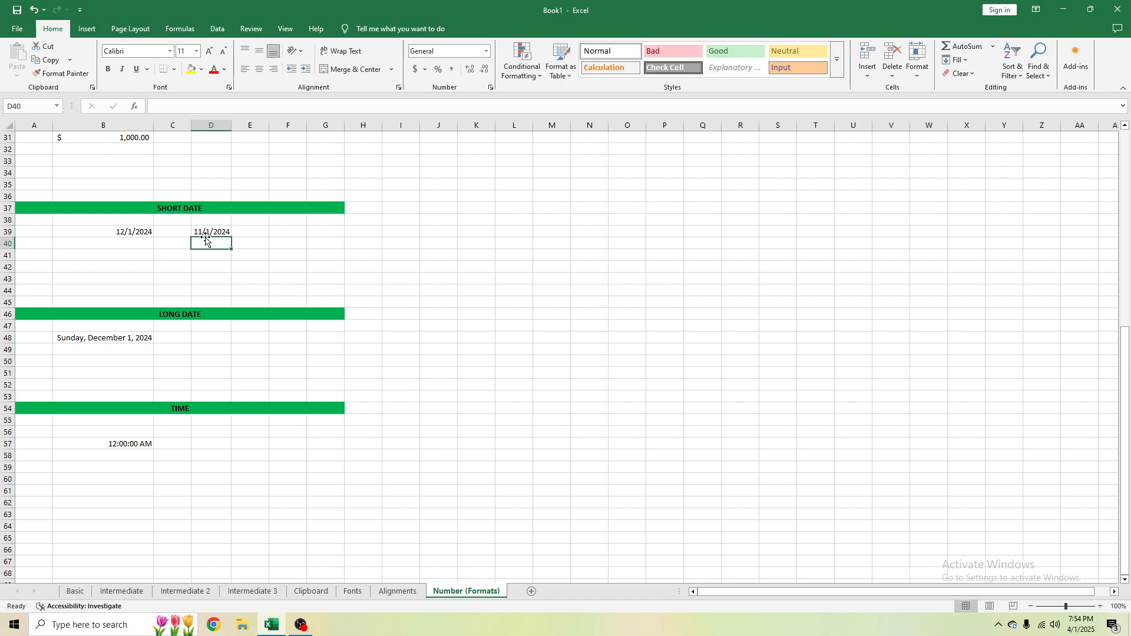
{"action": "key", "text": "Up"}
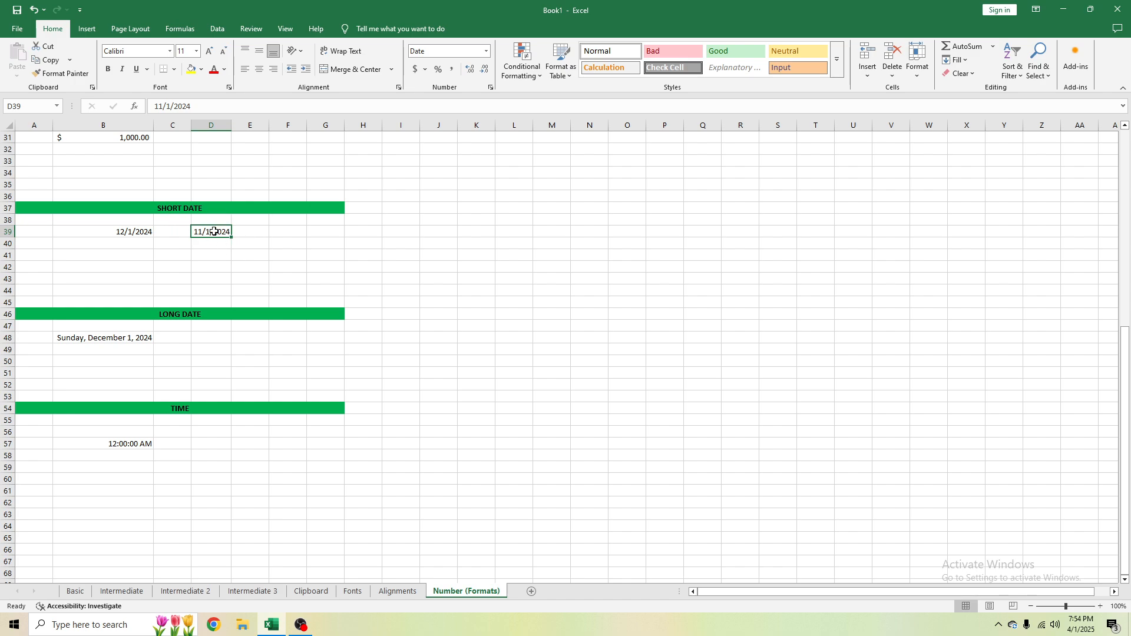
Step: Check the number format of cell B3 in the GENERAL section for comparison with the new date entry
{"action": "scroll", "coordinate": [142, 250], "scroll_direction": "up", "scroll_amount": 10}
{"action": "scroll", "coordinate": [276, 355], "scroll_direction": "down", "scroll_amount": 7}
{"action": "scroll", "coordinate": [369, 165], "scroll_direction": "up", "scroll_amount": 7}
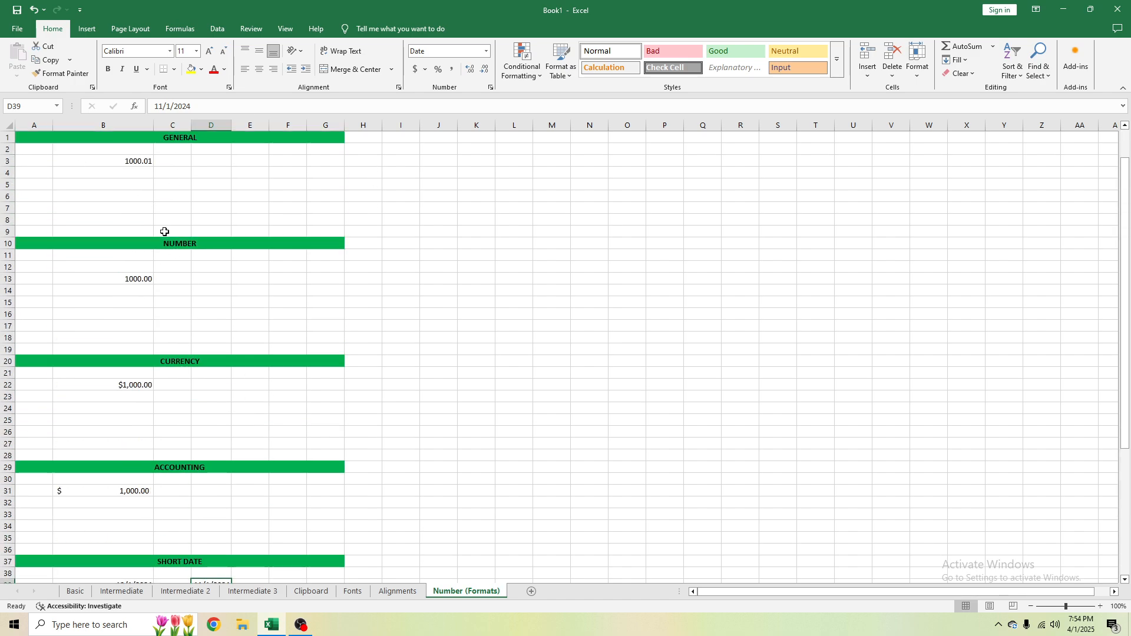
{"action": "left_click", "coordinate": [142, 152]}
{"action": "left_click", "coordinate": [142, 160]}
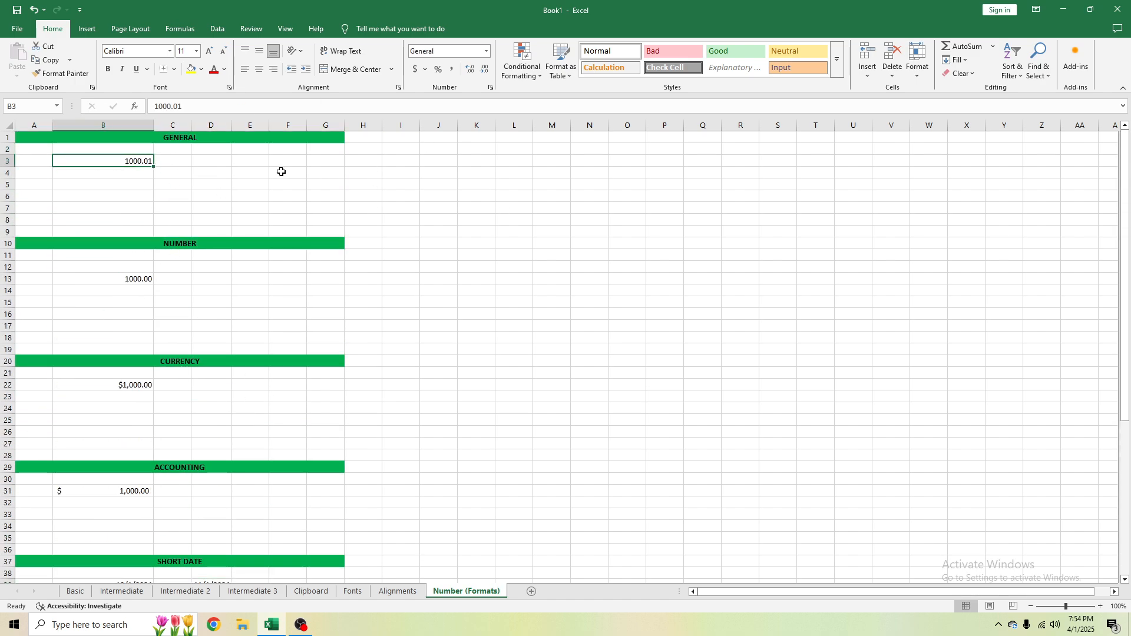
{"action": "scroll", "coordinate": [295, 253], "scroll_direction": "down", "scroll_amount": 9}
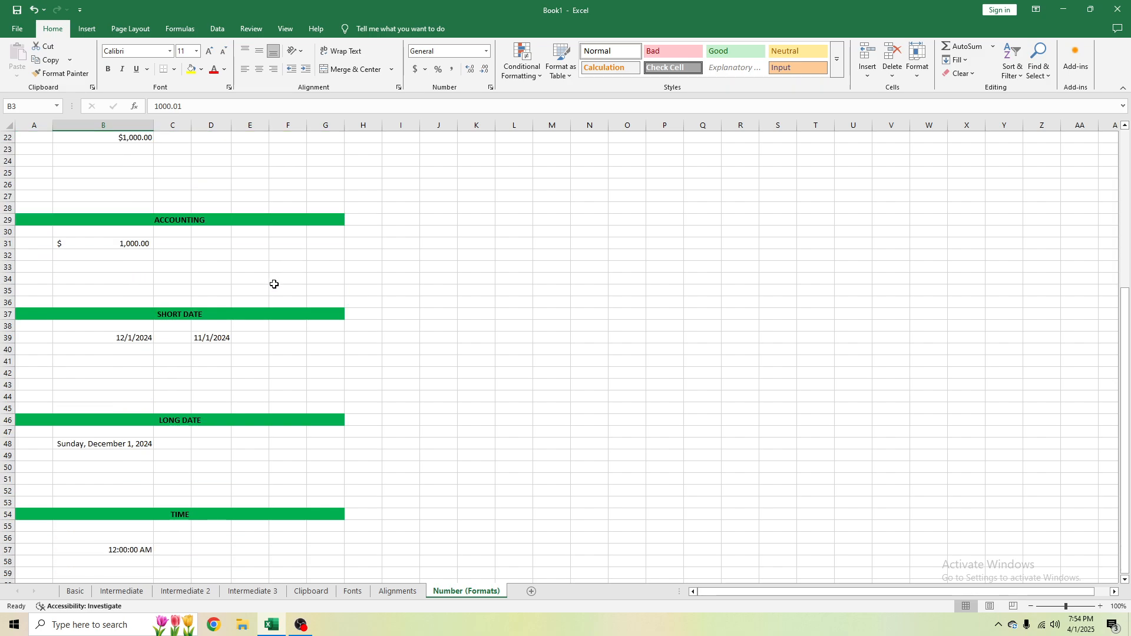
Step: Apply the Short Date format to the date in cell D39
{"action": "left_click", "coordinate": [215, 256]}
{"action": "left_click", "coordinate": [216, 267]}
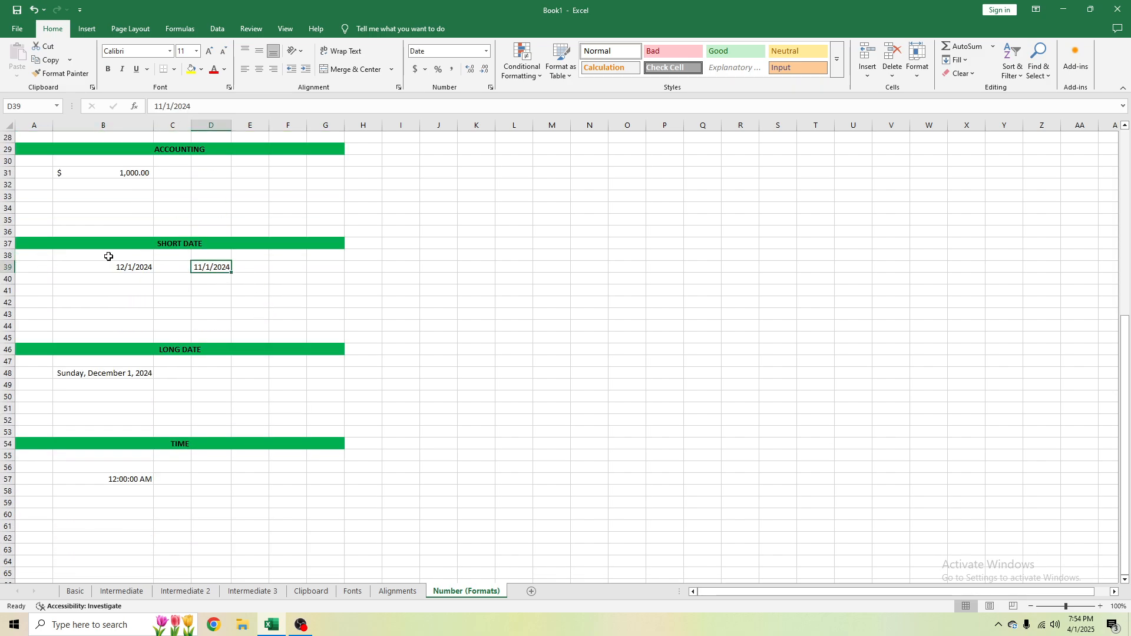
{"action": "left_click", "coordinate": [138, 266]}
{"action": "left_click", "coordinate": [218, 267]}
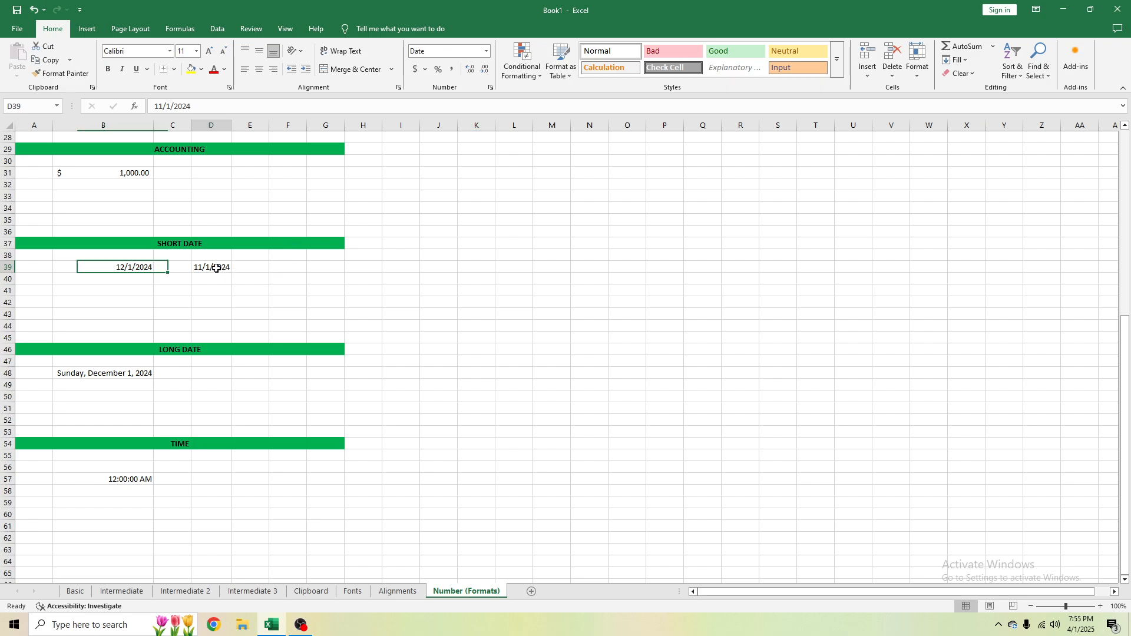
{"action": "left_click", "coordinate": [488, 52]}
{"action": "left_click", "coordinate": [450, 176]}
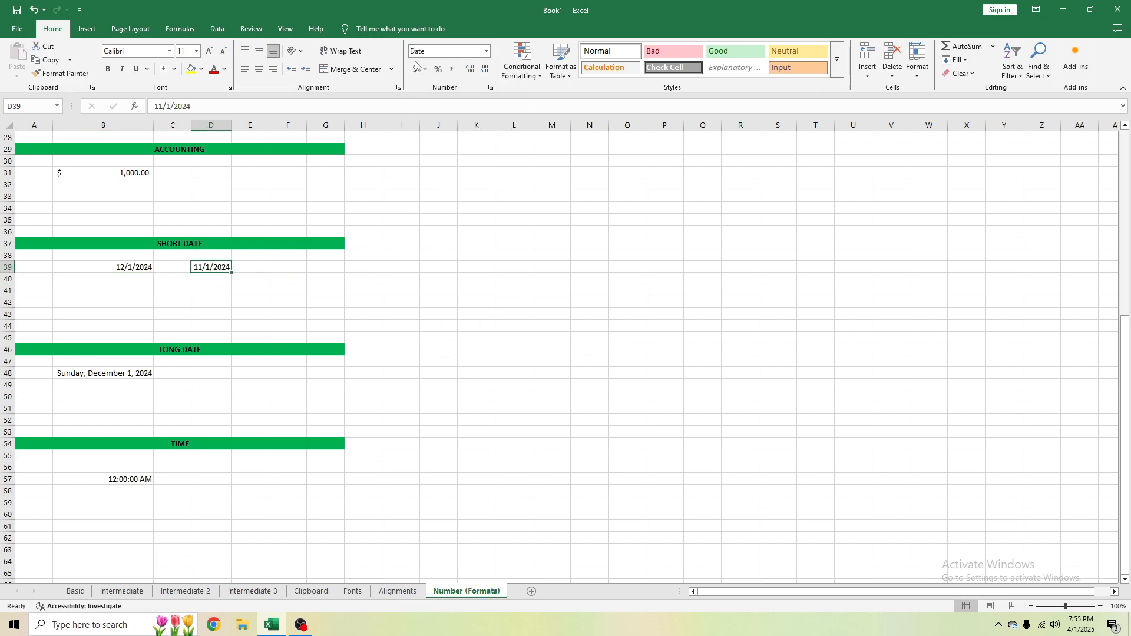
Step: Compare how the date is displayed in cell B48 of the LONG DATE section and in cell B39 of the SHORT DATE section
{"action": "scroll", "coordinate": [154, 290], "scroll_direction": "down", "scroll_amount": 2}
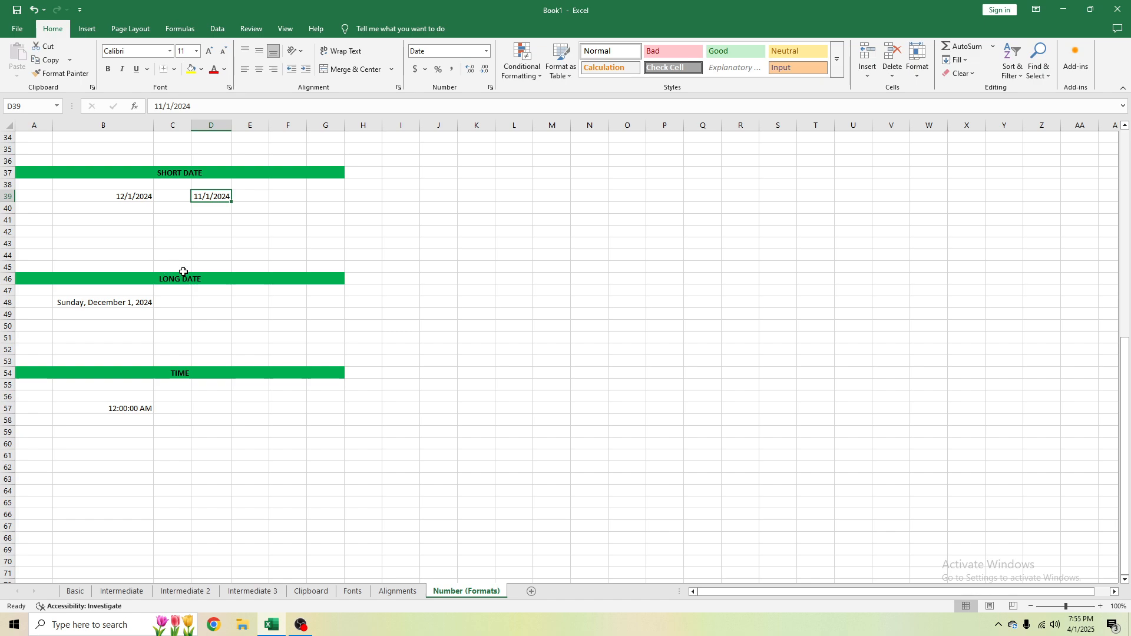
{"action": "scroll", "coordinate": [183, 272], "scroll_direction": "down", "scroll_amount": 2}
{"action": "left_click", "coordinate": [127, 233]}
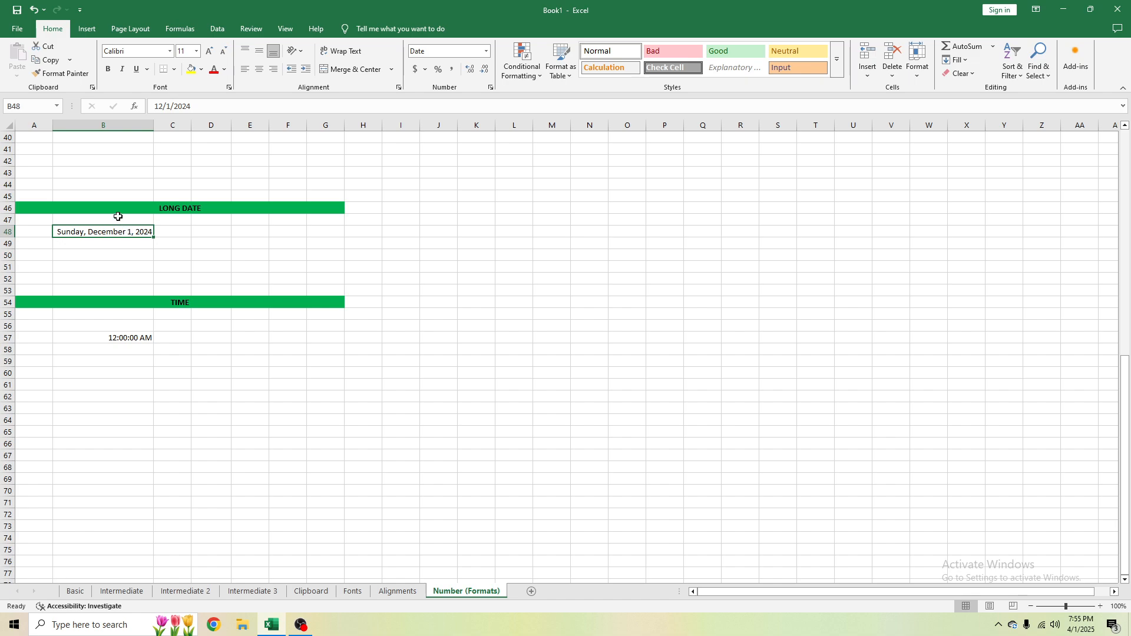
{"action": "scroll", "coordinate": [84, 232], "scroll_direction": "up", "scroll_amount": 2}
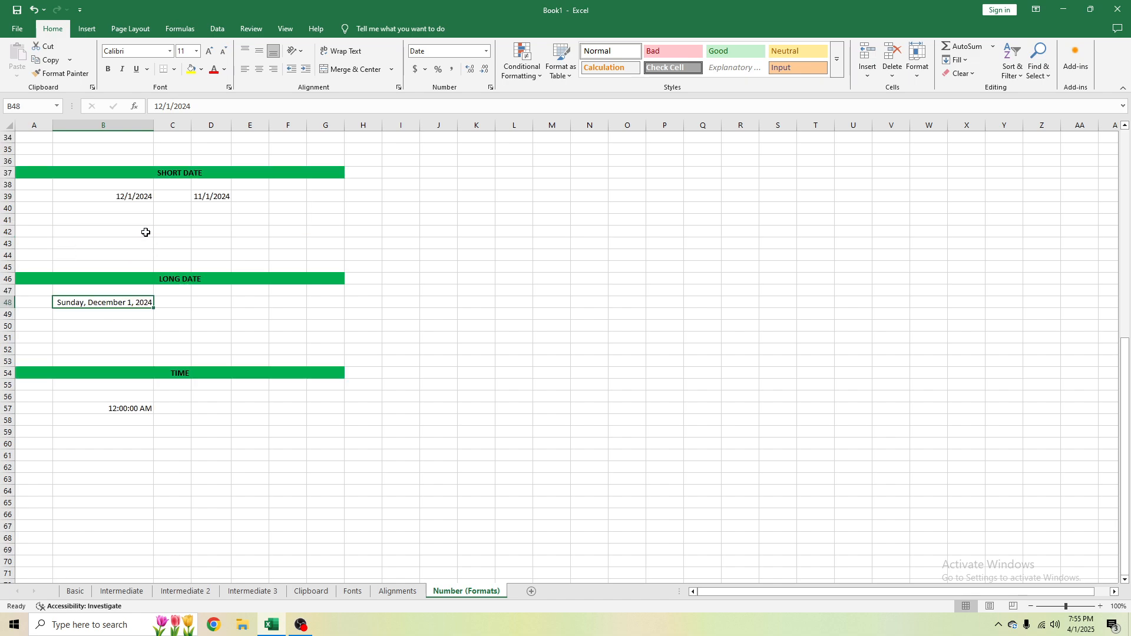
{"action": "left_click", "coordinate": [130, 197]}
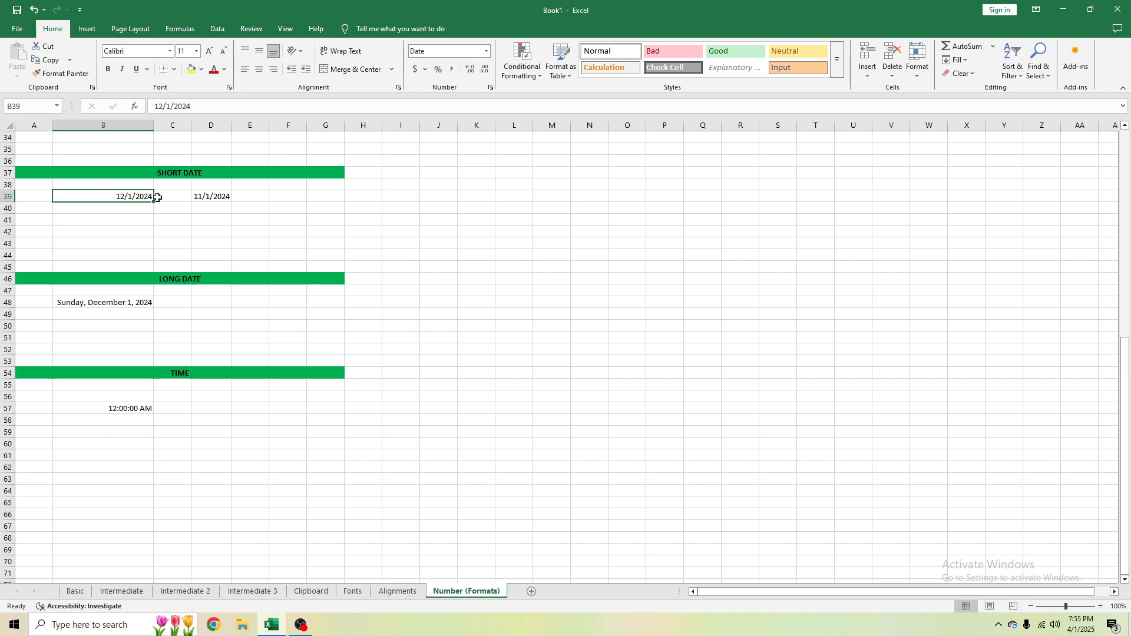
{"action": "left_click", "coordinate": [127, 304]}
{"action": "scroll", "coordinate": [105, 287], "scroll_direction": "down", "scroll_amount": 1}
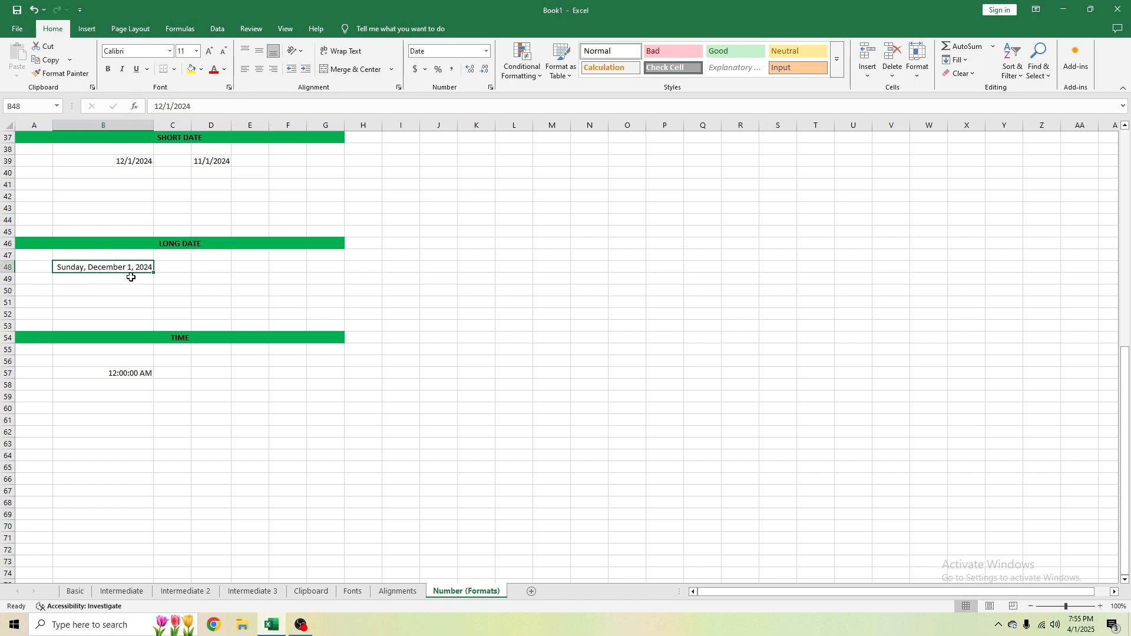
{"action": "left_click", "coordinate": [198, 277]}
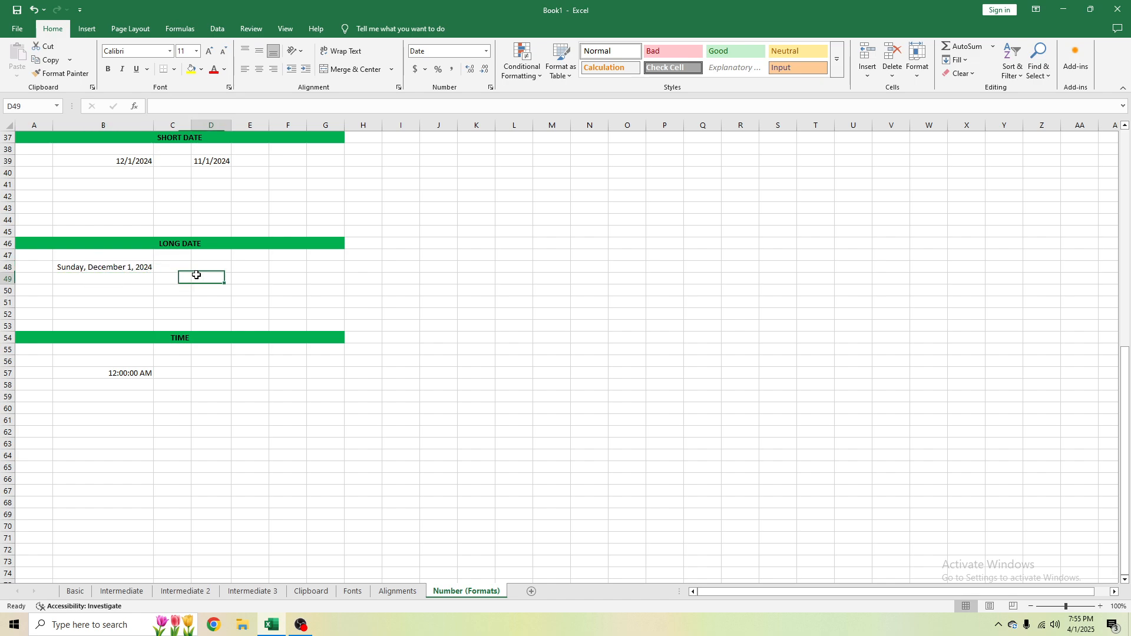
{"action": "left_click", "coordinate": [118, 267]}
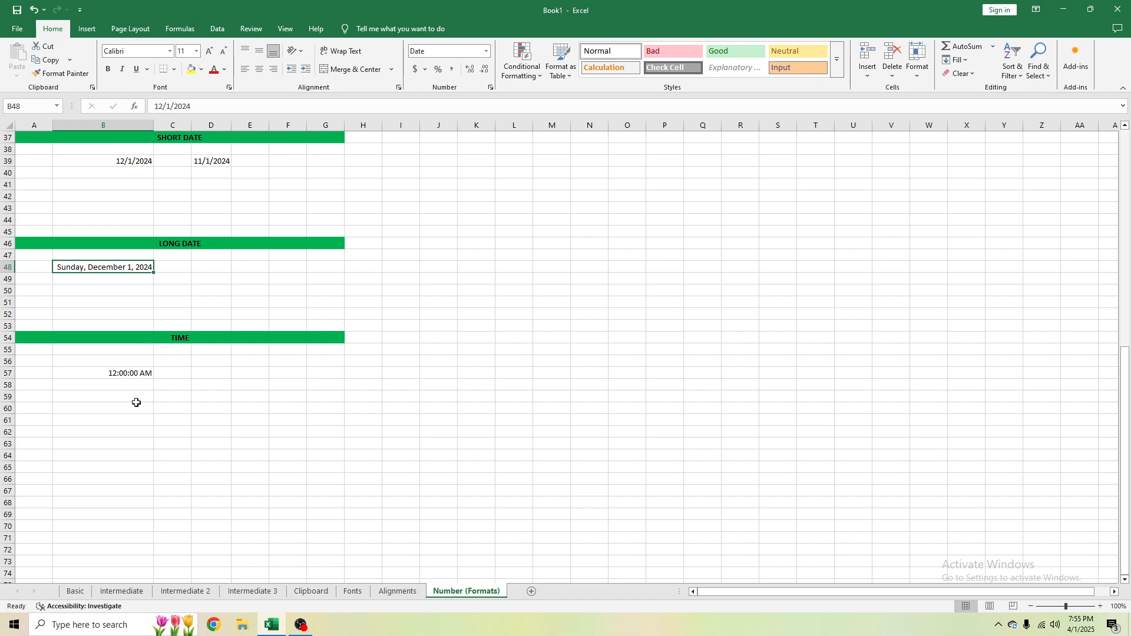
Step: Change the time in cell B57 of the TIME section to 11:35:29 AM, keeping its date, and check the stored value
{"action": "left_click", "coordinate": [121, 374]}
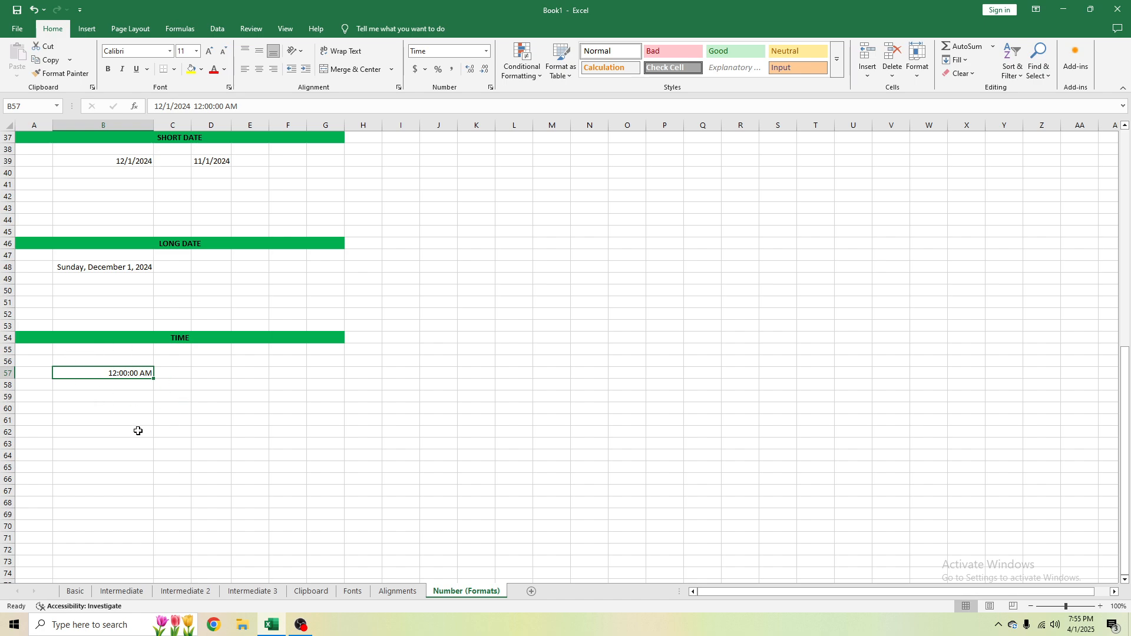
{"action": "left_click", "coordinate": [201, 106]}
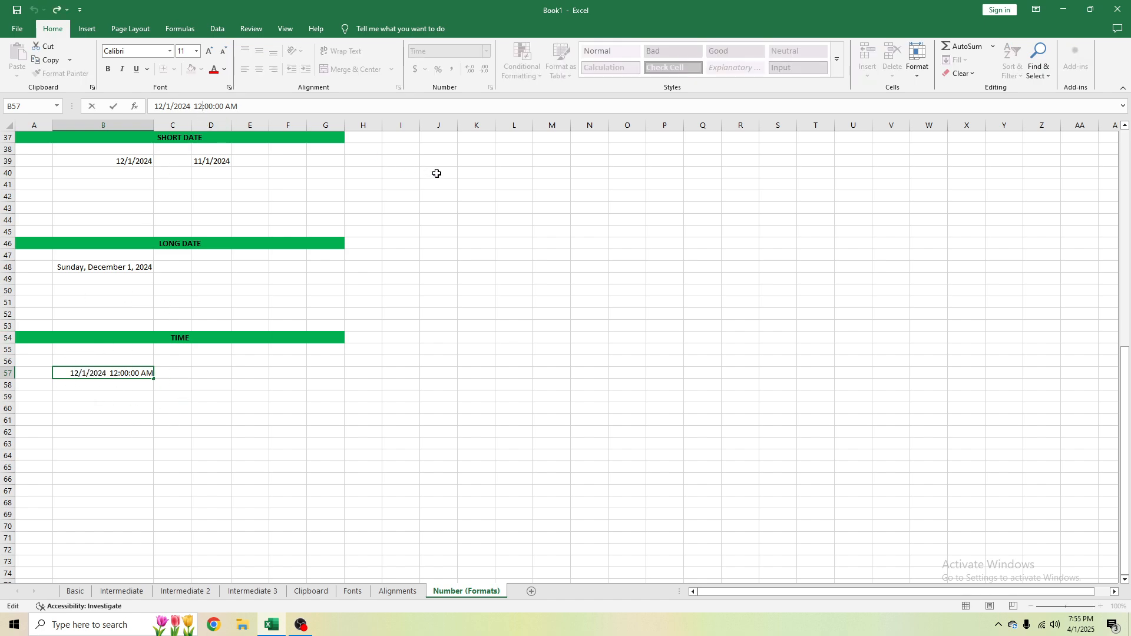
{"action": "key", "text": "BackSpace"}
{"action": "type", "text": "1"}
{"action": "key", "text": "BackSpace"}
{"action": "key", "text": "BackSpace"}
{"action": "type", "text": "35"}
{"action": "key", "text": "Return"}
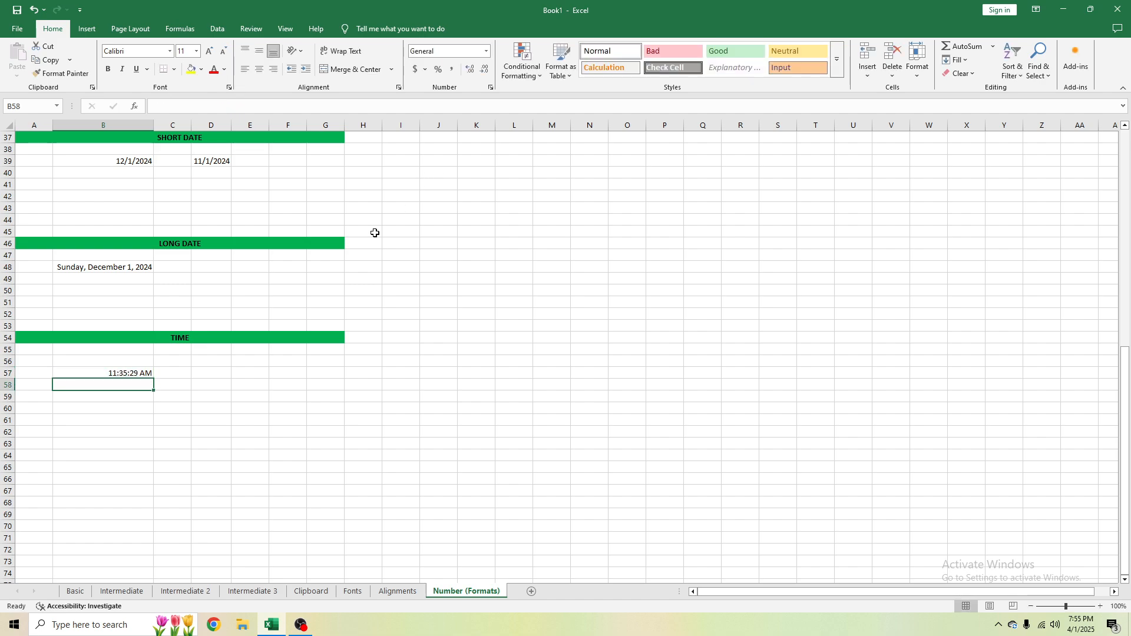
{"action": "left_click", "coordinate": [125, 375]}
{"action": "left_click", "coordinate": [130, 386]}
{"action": "left_click", "coordinate": [140, 376]}
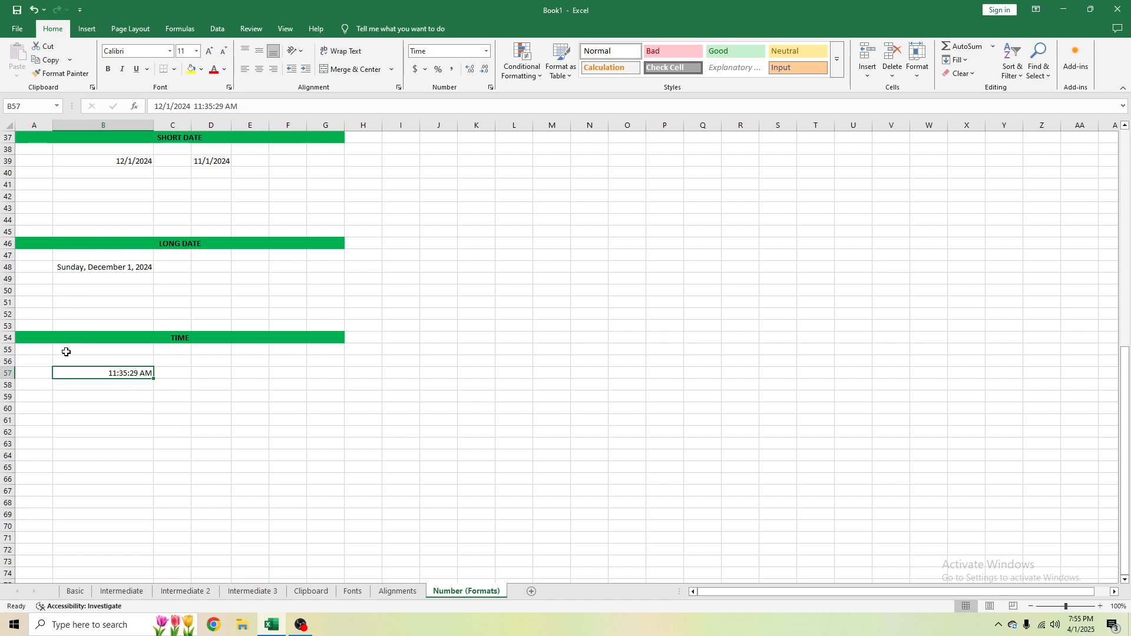
Step: Apply the £ English (United Kingdom) accounting format to the amount in cell B31 of the ACCOUNTING section
{"action": "scroll", "coordinate": [112, 389], "scroll_direction": "up", "scroll_amount": 9}
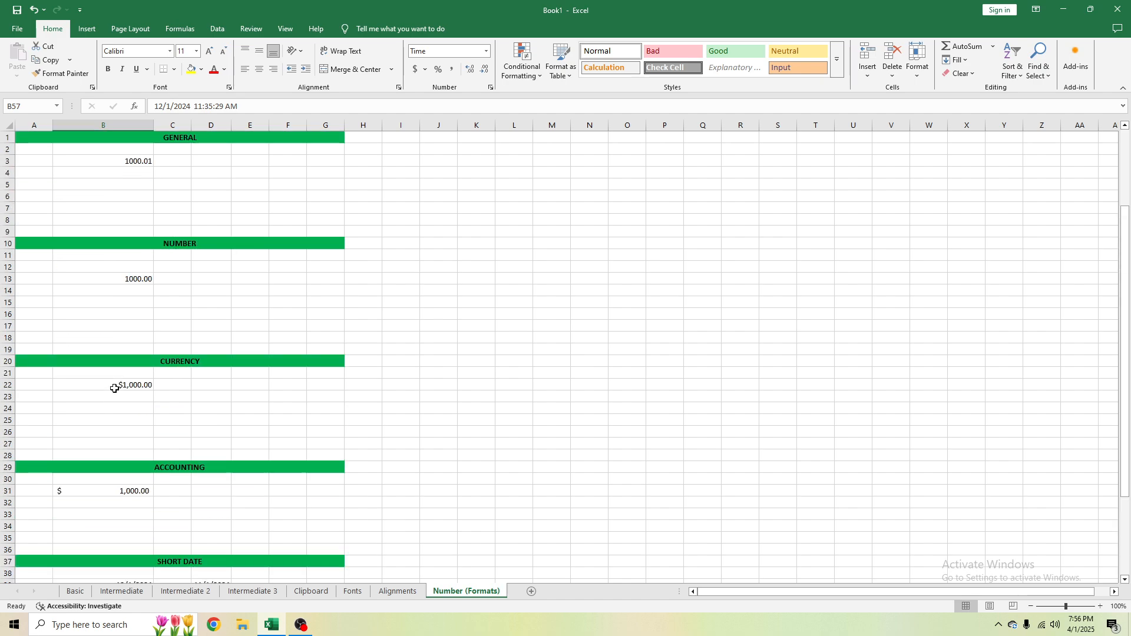
{"action": "scroll", "coordinate": [124, 377], "scroll_direction": "down", "scroll_amount": 3}
{"action": "scroll", "coordinate": [127, 368], "scroll_direction": "up", "scroll_amount": 6}
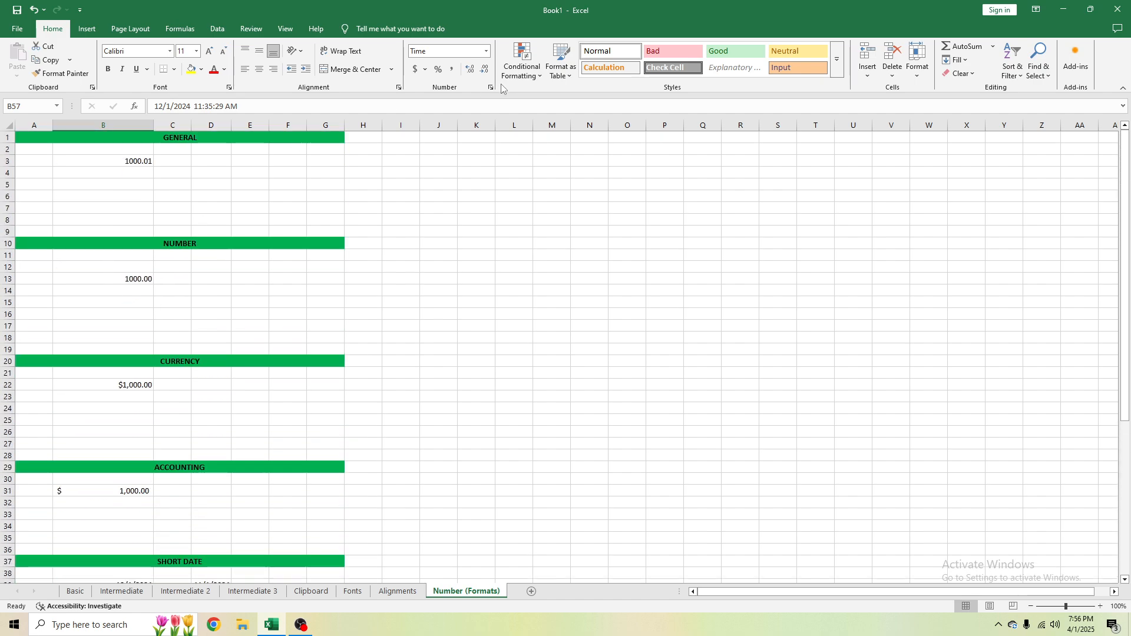
{"action": "left_click", "coordinate": [425, 69]}
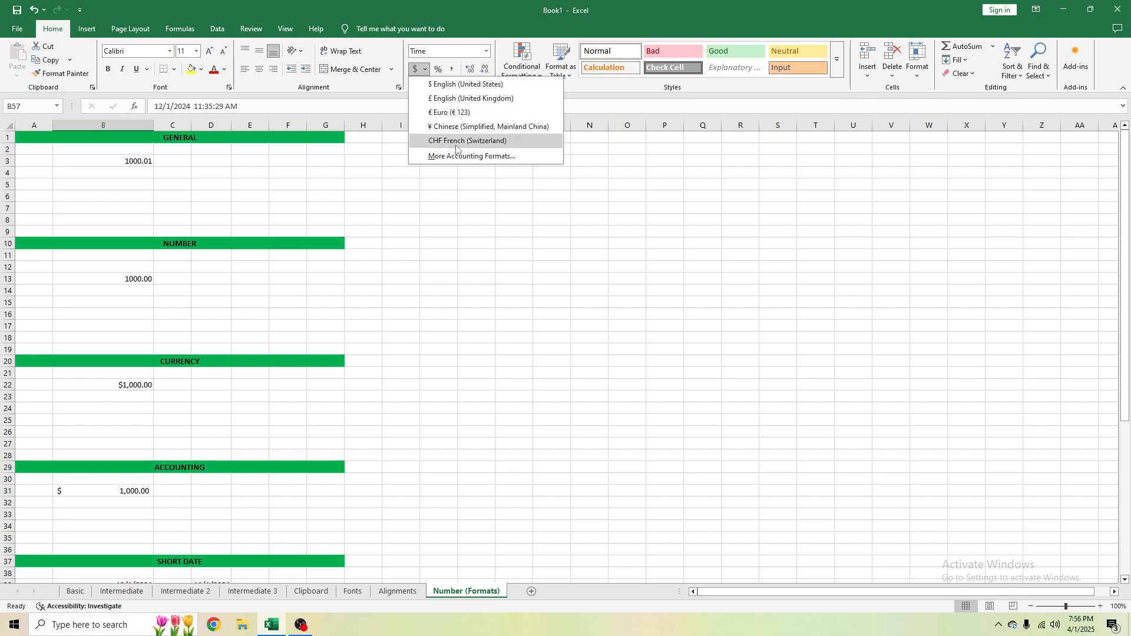
{"action": "left_click", "coordinate": [187, 328]}
{"action": "scroll", "coordinate": [125, 446], "scroll_direction": "down", "scroll_amount": 3}
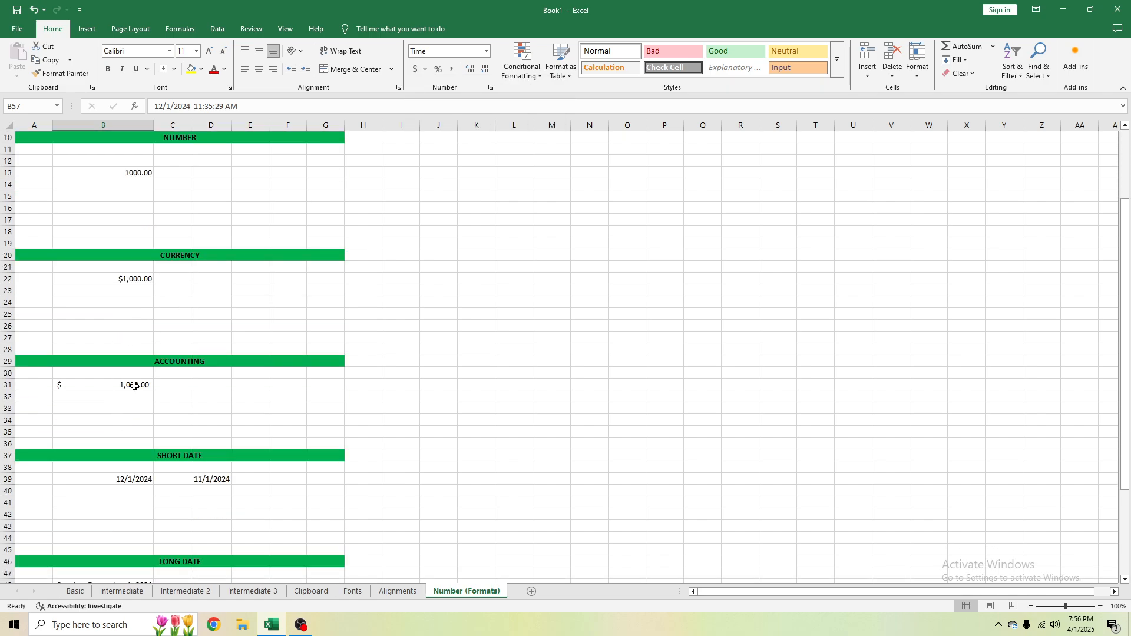
{"action": "left_click", "coordinate": [126, 403]}
{"action": "left_click", "coordinate": [126, 385]}
{"action": "left_click", "coordinate": [425, 69]}
{"action": "left_click", "coordinate": [435, 100]}
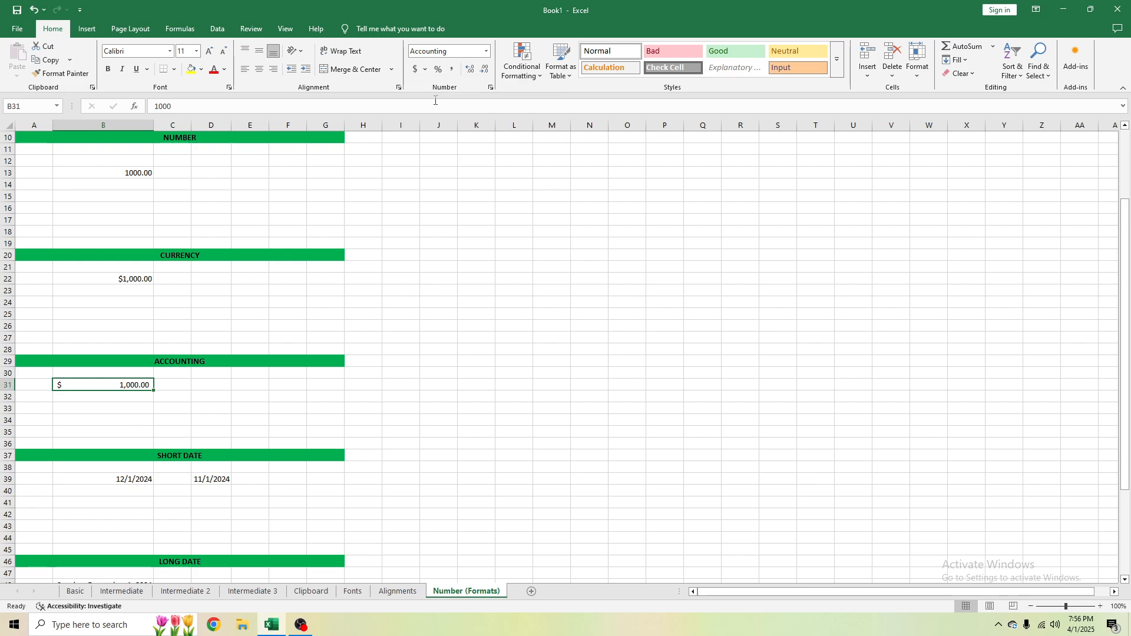
Step: Apply the € Euro accounting format to cell B31, followed by the ¥ Chinese (Simplified, Mainland China) format
{"action": "left_click", "coordinate": [425, 70]}
{"action": "left_click", "coordinate": [427, 116]}
{"action": "left_click", "coordinate": [425, 70]}
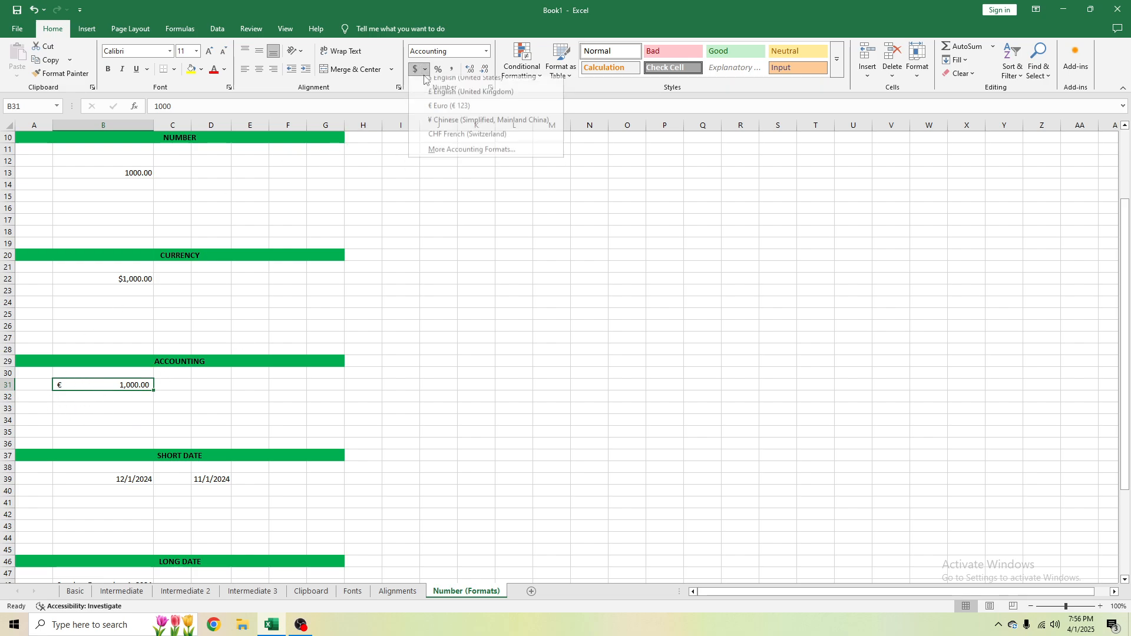
{"action": "left_click", "coordinate": [437, 126]}
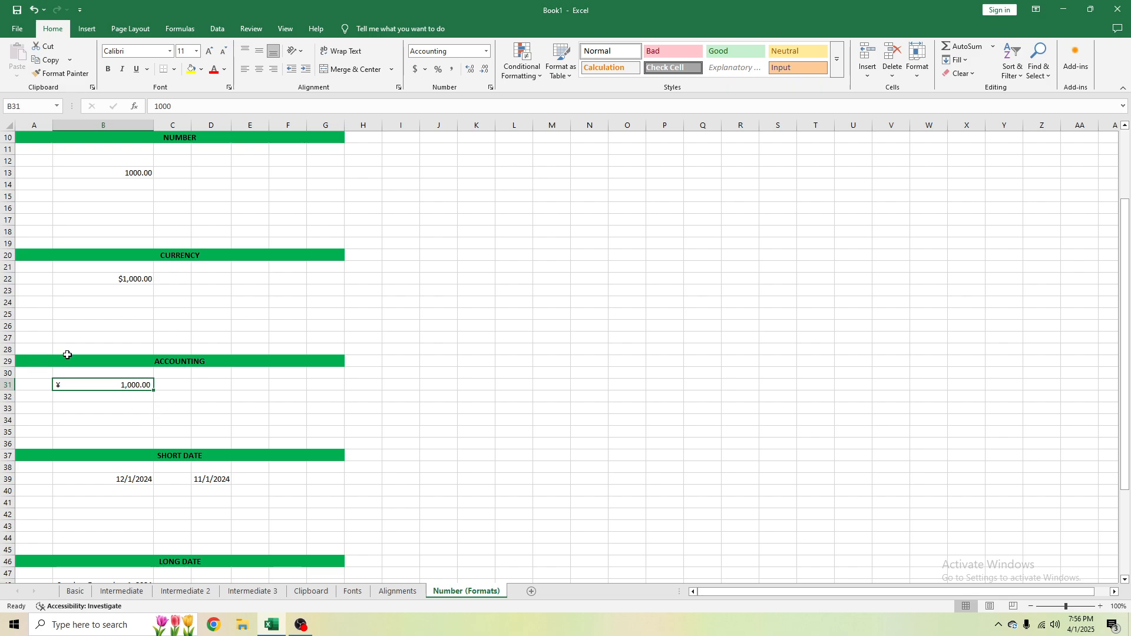
Step: Switch the accounting format of cell B31 to CHF French (Switzerland)
{"action": "left_click", "coordinate": [249, 383]}
{"action": "left_click", "coordinate": [132, 383]}
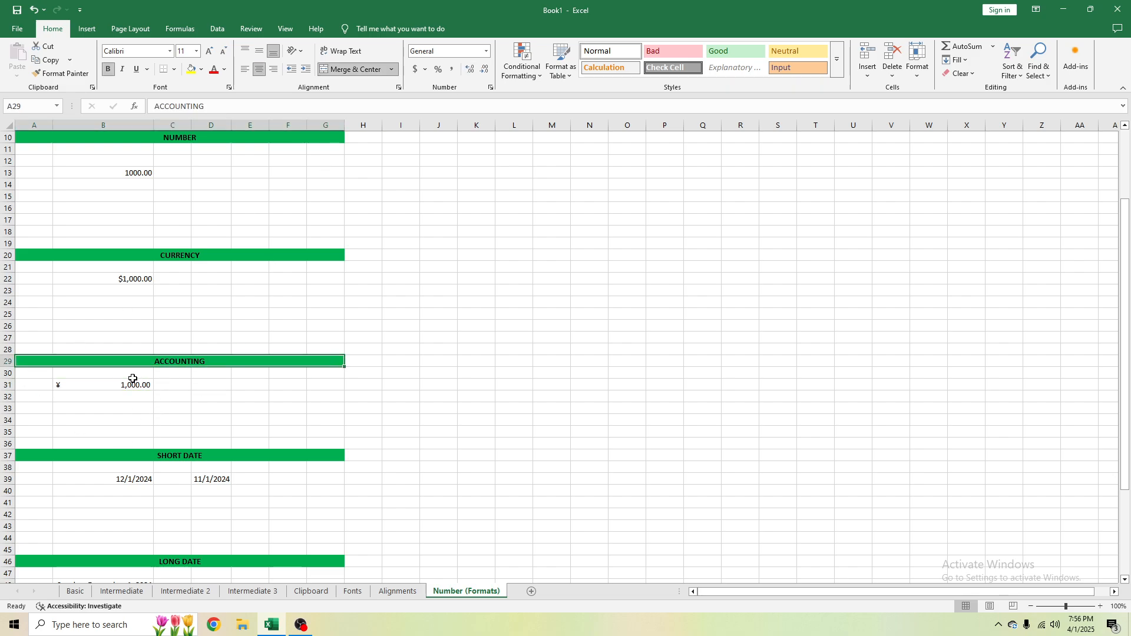
{"action": "left_click", "coordinate": [425, 71]}
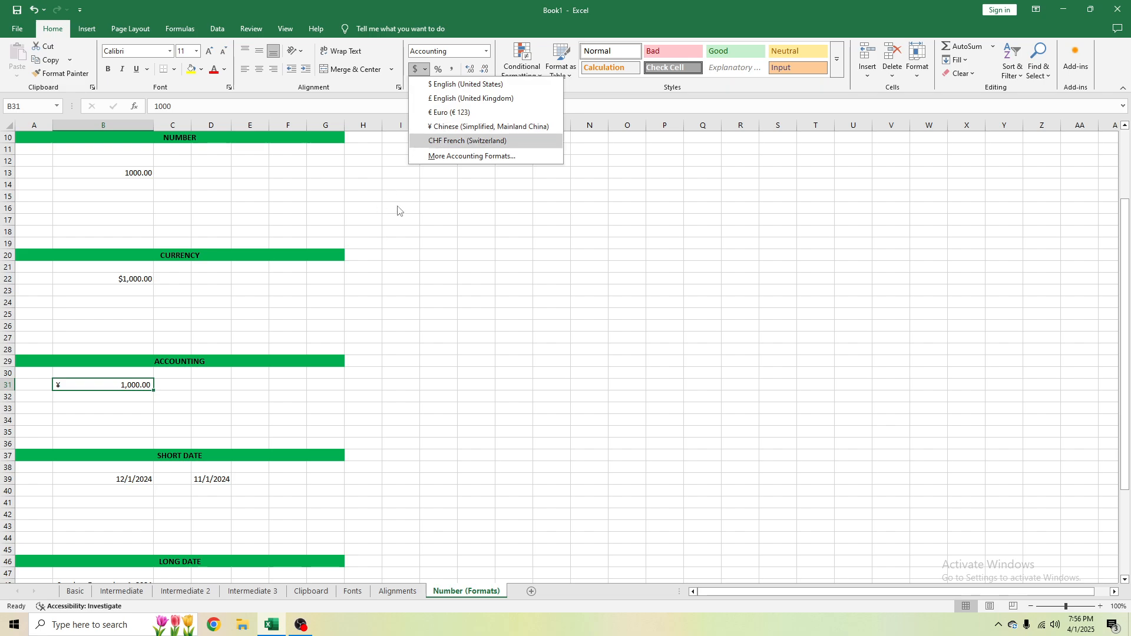
{"action": "left_click", "coordinate": [436, 143]}
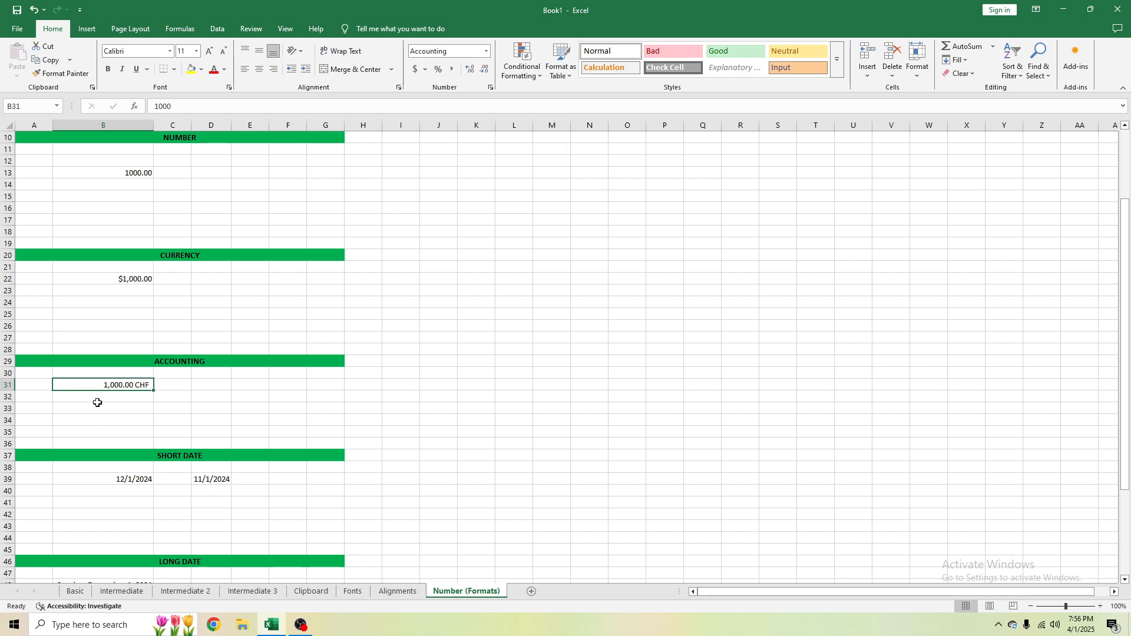
Step: Set the accounting format of cell B31 back to $ English (United States) and review the other currency options
{"action": "left_click", "coordinate": [425, 70]}
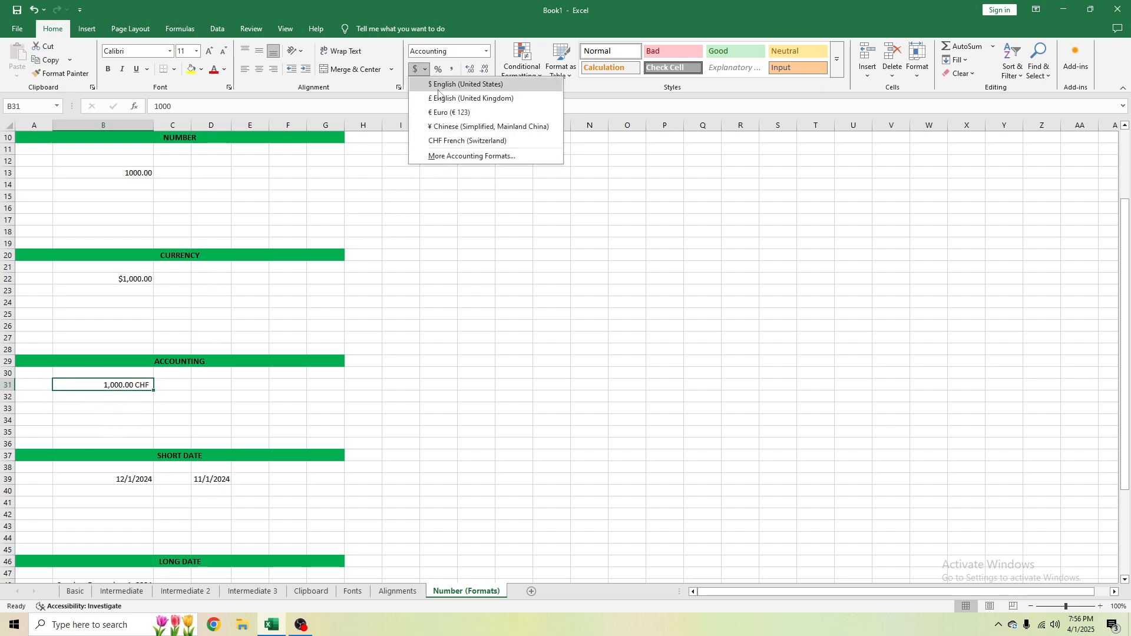
{"action": "left_click", "coordinate": [438, 89]}
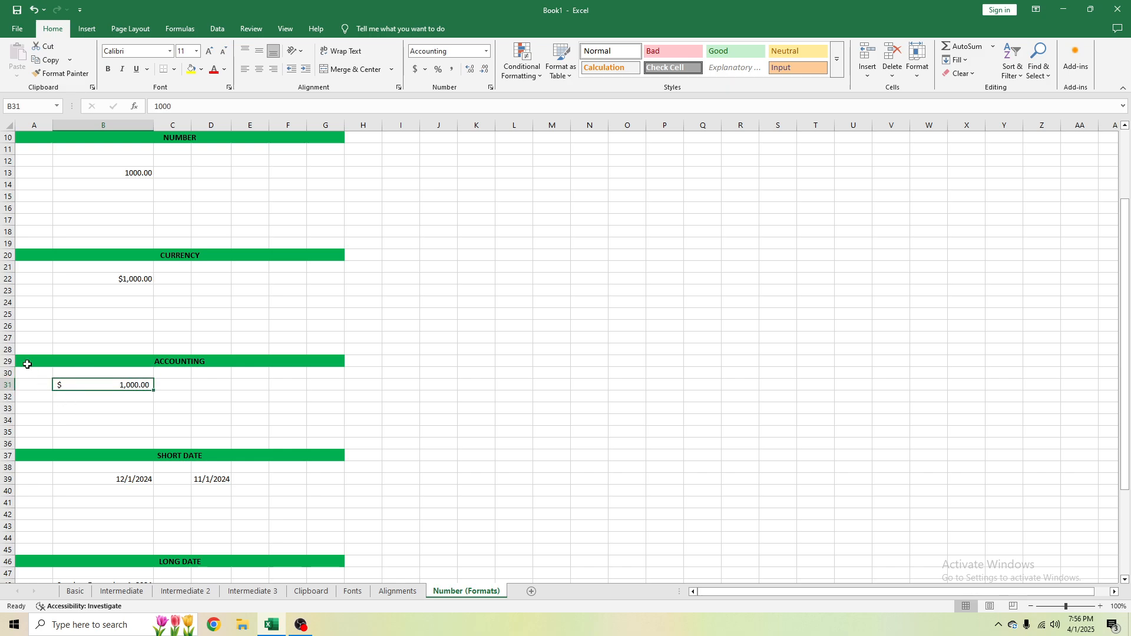
{"action": "left_click", "coordinate": [425, 69]}
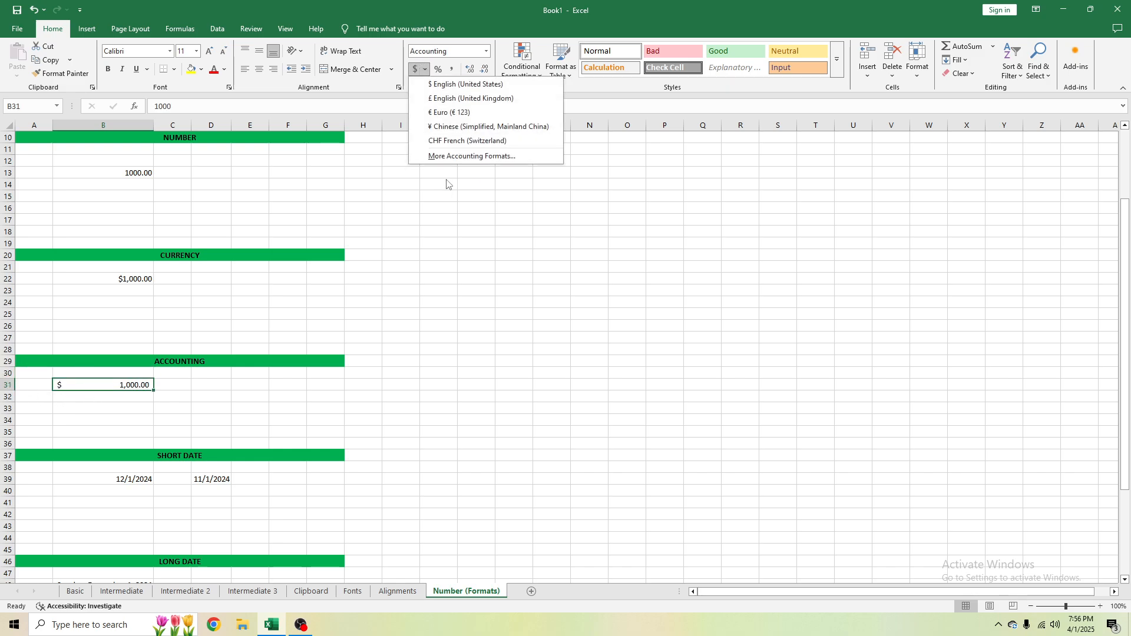
{"action": "left_click", "coordinate": [373, 205]}
Step: Copy the value in cell B13 of the NUMBER section to cell I13
{"action": "scroll", "coordinate": [202, 442], "scroll_direction": "down", "scroll_amount": 7}
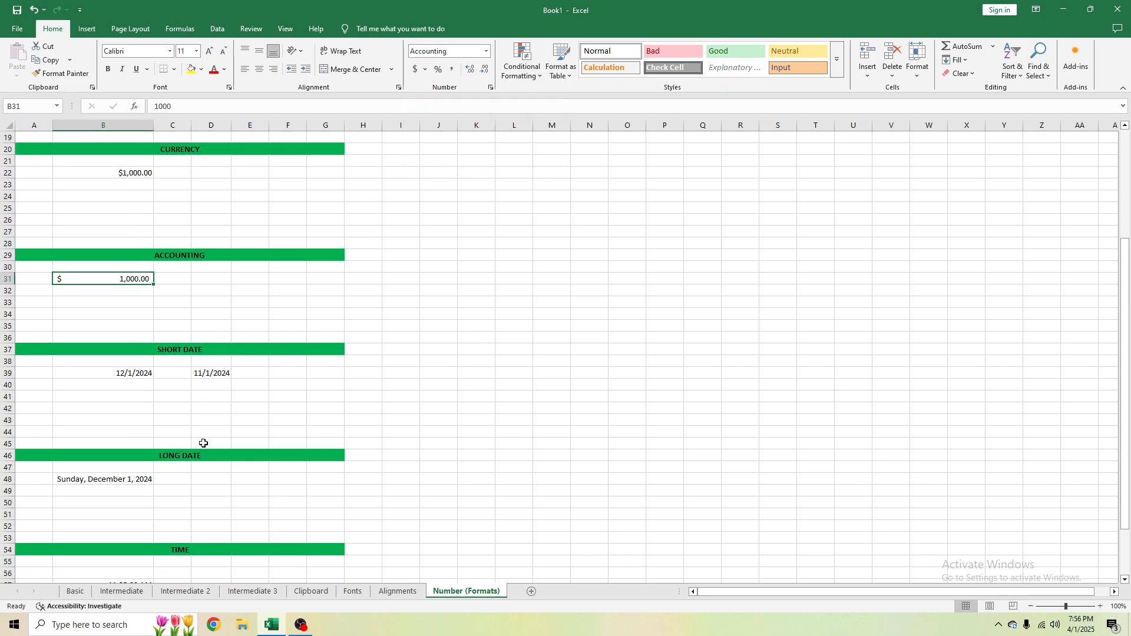
{"action": "scroll", "coordinate": [165, 413], "scroll_direction": "up", "scroll_amount": 10}
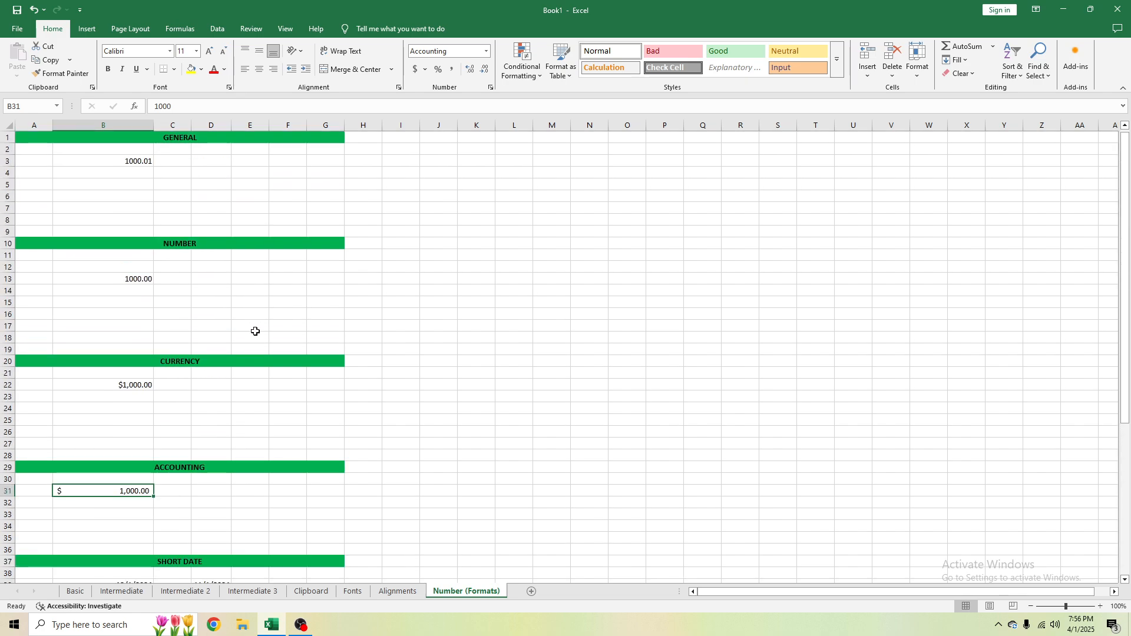
{"action": "left_click", "coordinate": [141, 280]}
{"action": "left_click", "coordinate": [279, 280]}
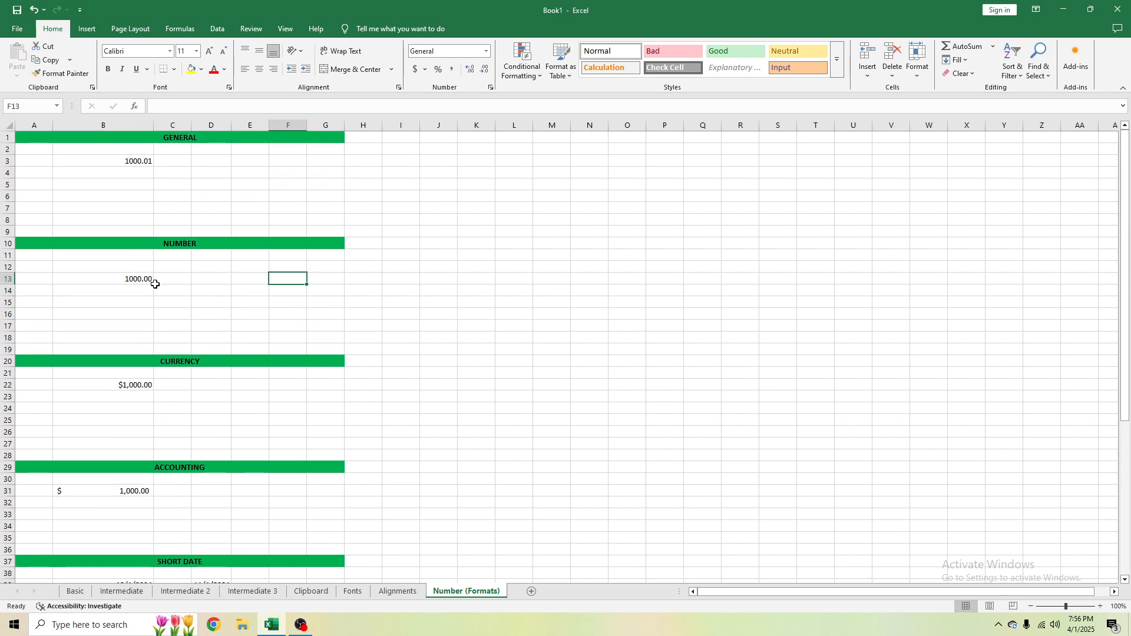
{"action": "left_click", "coordinate": [138, 280]}
{"action": "key", "text": "ctrl+c"}
{"action": "left_click", "coordinate": [401, 284]}
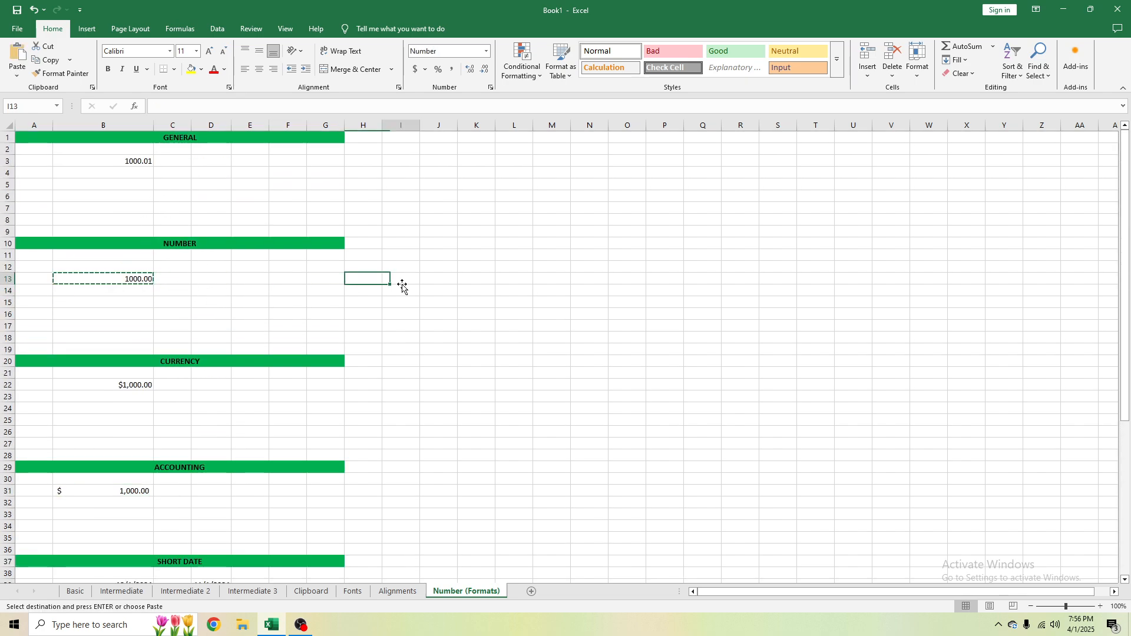
{"action": "key", "text": "ctrl+v"}
Step: Copy the green NUMBER heading to cell I10 and retitle the copy PERCENT
{"action": "left_click", "coordinate": [318, 242]}
{"action": "key", "text": "ctrl+c"}
{"action": "left_click", "coordinate": [403, 244]}
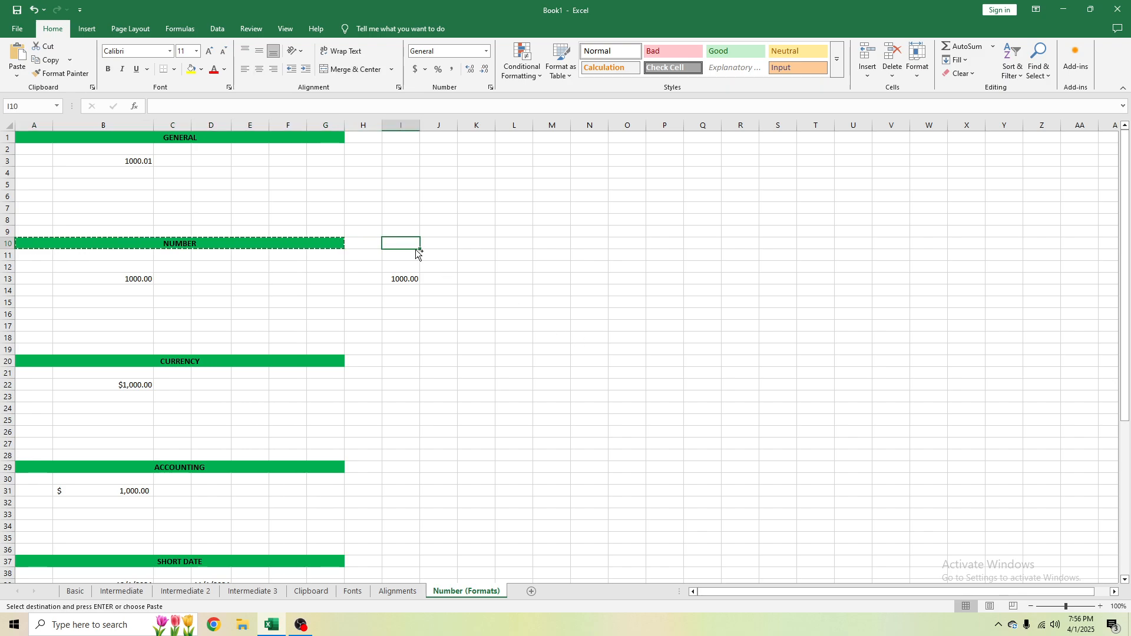
{"action": "key", "text": "ctrl+v"}
{"action": "type", "text": "PERCENT"}
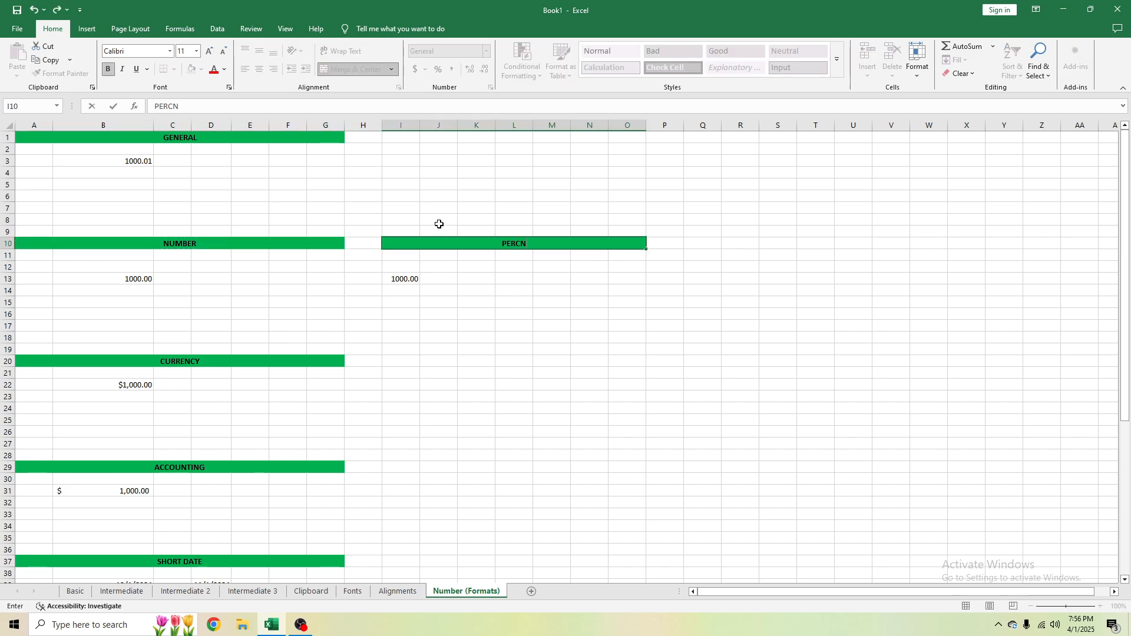
{"action": "key", "text": "Return"}
Step: Clear cell I13 under the PERCENT heading, enter 10% in cell J13 and check that cell's number format
{"action": "left_click", "coordinate": [415, 279]}
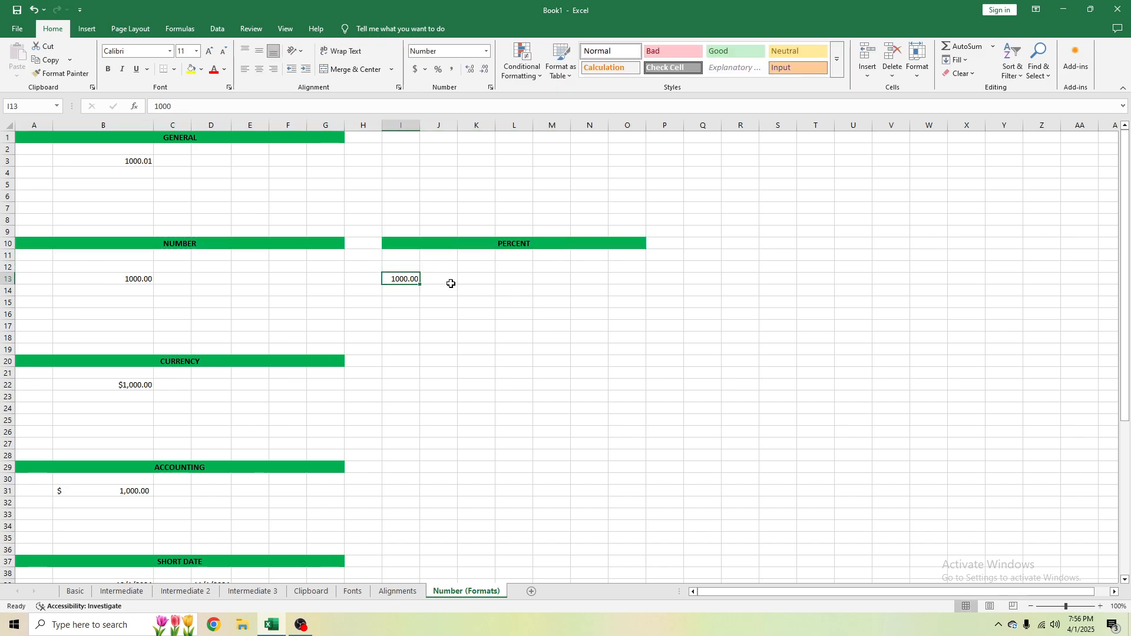
{"action": "key", "text": "Delete"}
{"action": "left_click", "coordinate": [434, 278]}
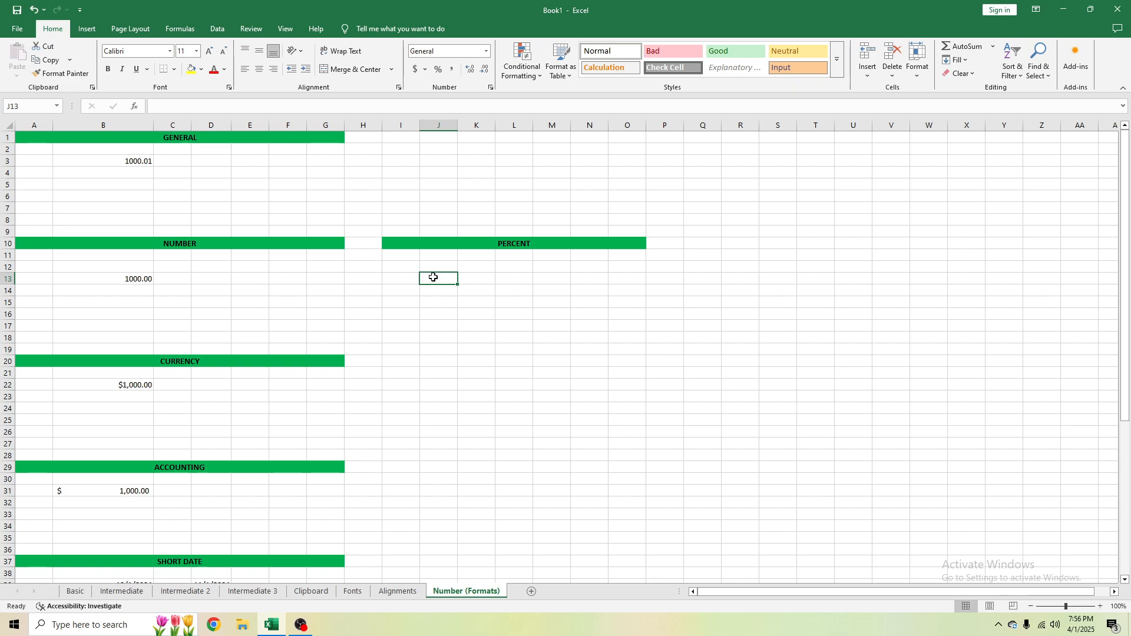
{"action": "type", "text": "10"}
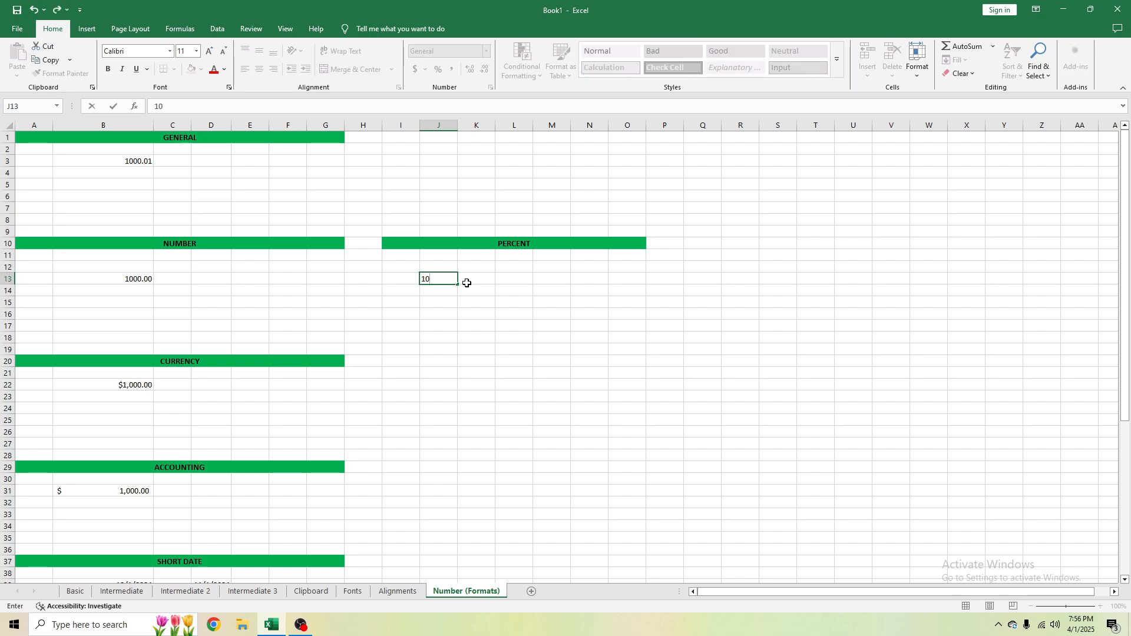
{"action": "type", "text": "%"}
{"action": "key", "text": "Return"}
{"action": "left_click", "coordinate": [439, 279]}
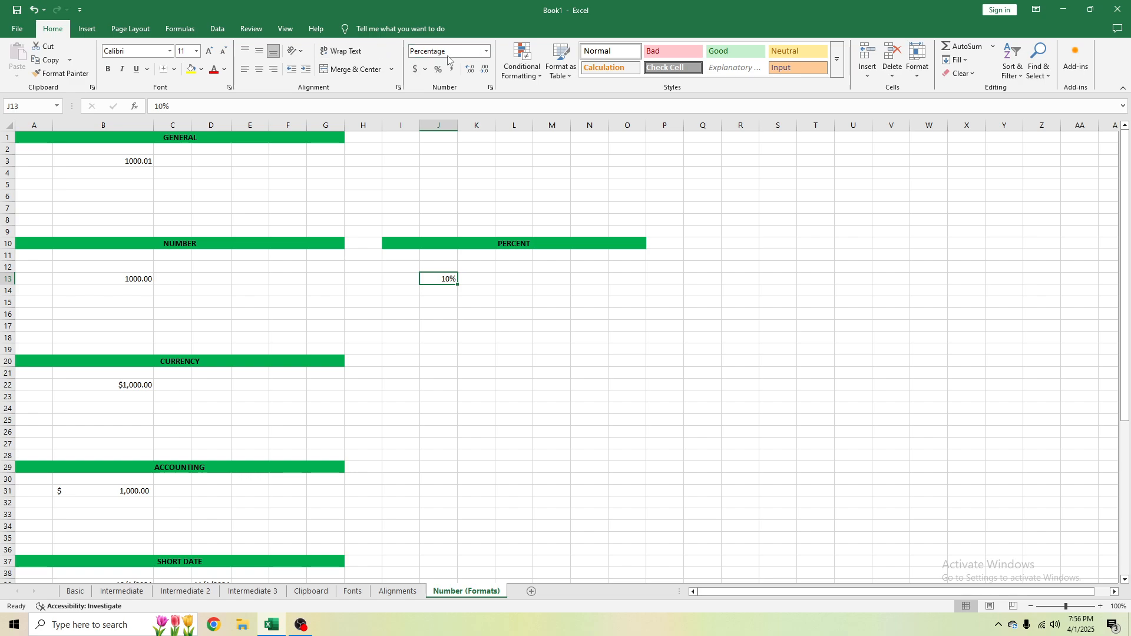
Step: Enter 10 in cell L13 of the PERCENT section and apply the Percent style to it
{"action": "left_click", "coordinate": [514, 279]}
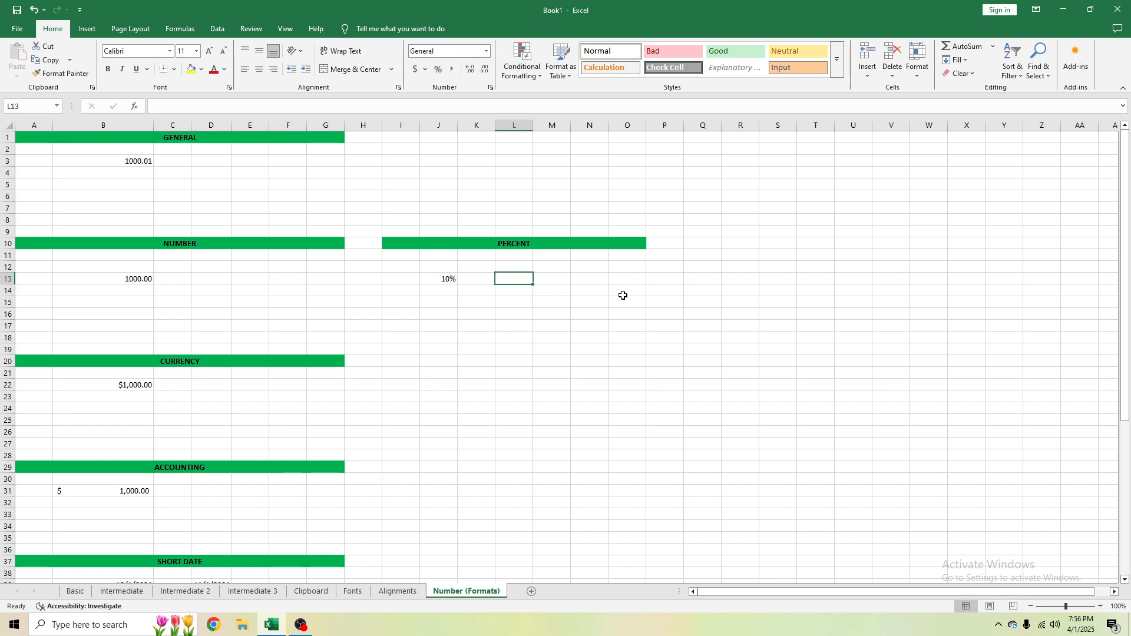
{"action": "type", "text": "10"}
{"action": "key", "text": "Return"}
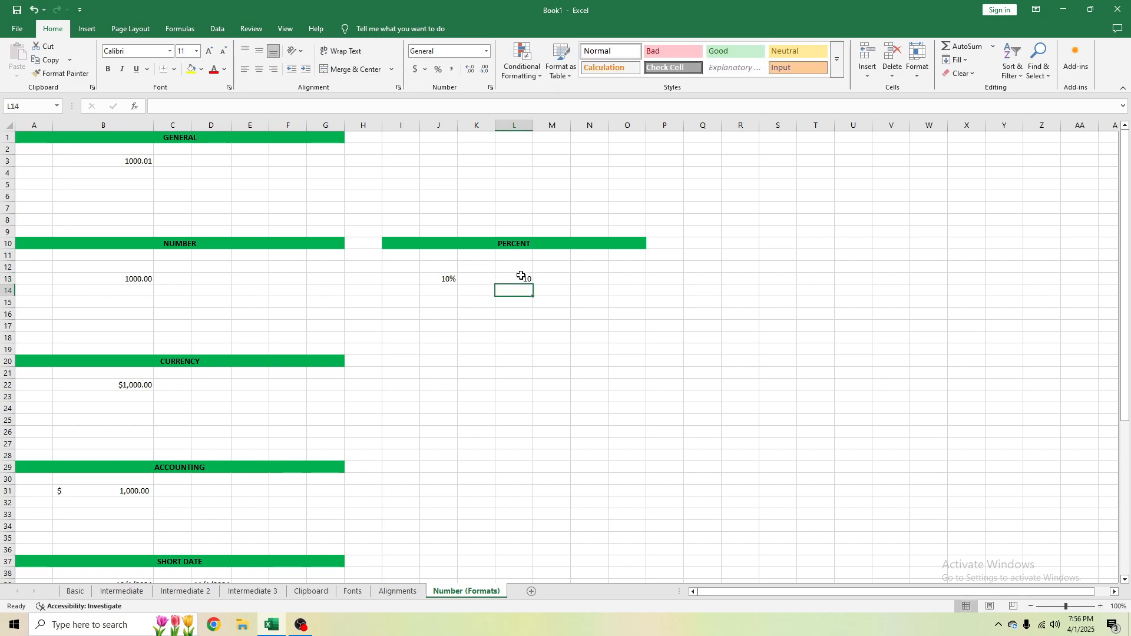
{"action": "left_click", "coordinate": [520, 273]}
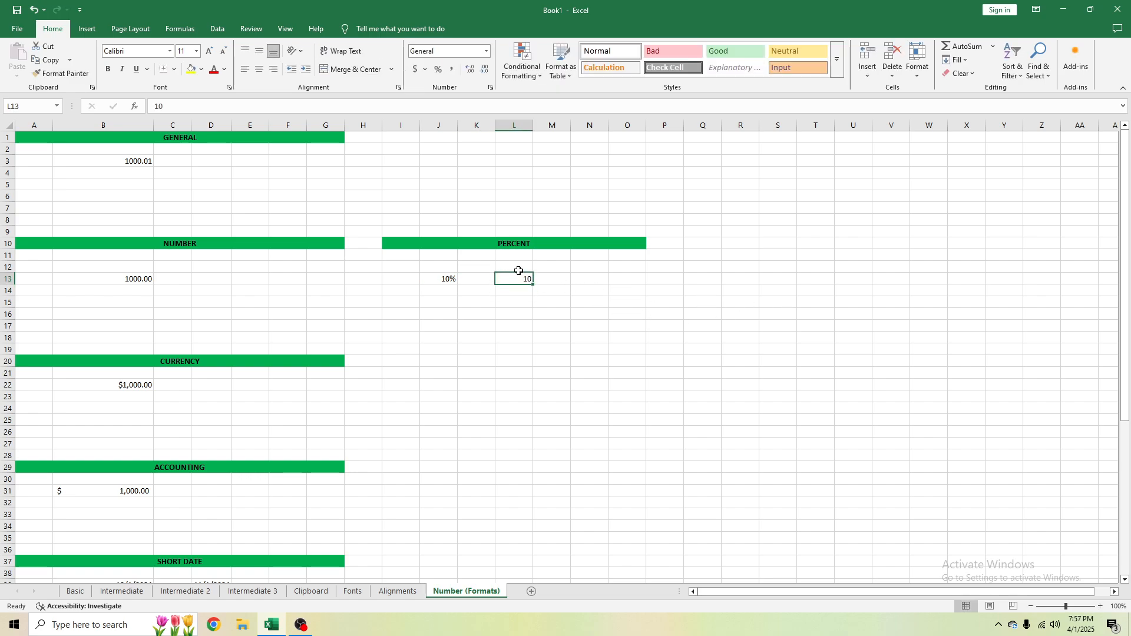
{"action": "left_click", "coordinate": [439, 70]}
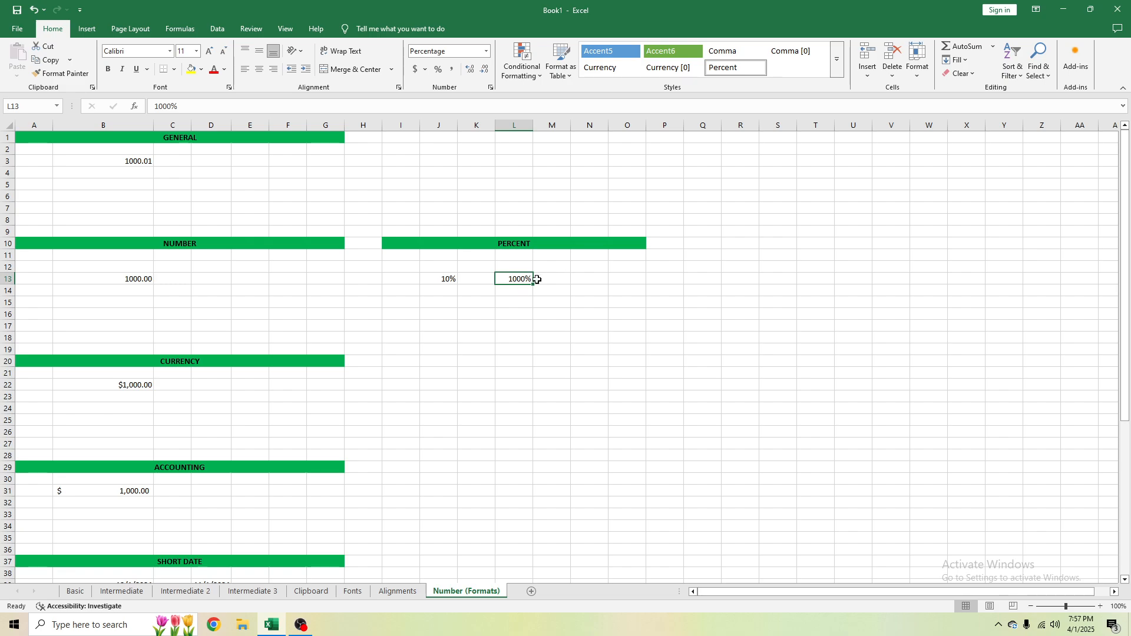
Step: Enter 0.1 in cell N13 of the PERCENT section, apply the Percent style and compare it with the other percentages
{"action": "left_click", "coordinate": [577, 281]}
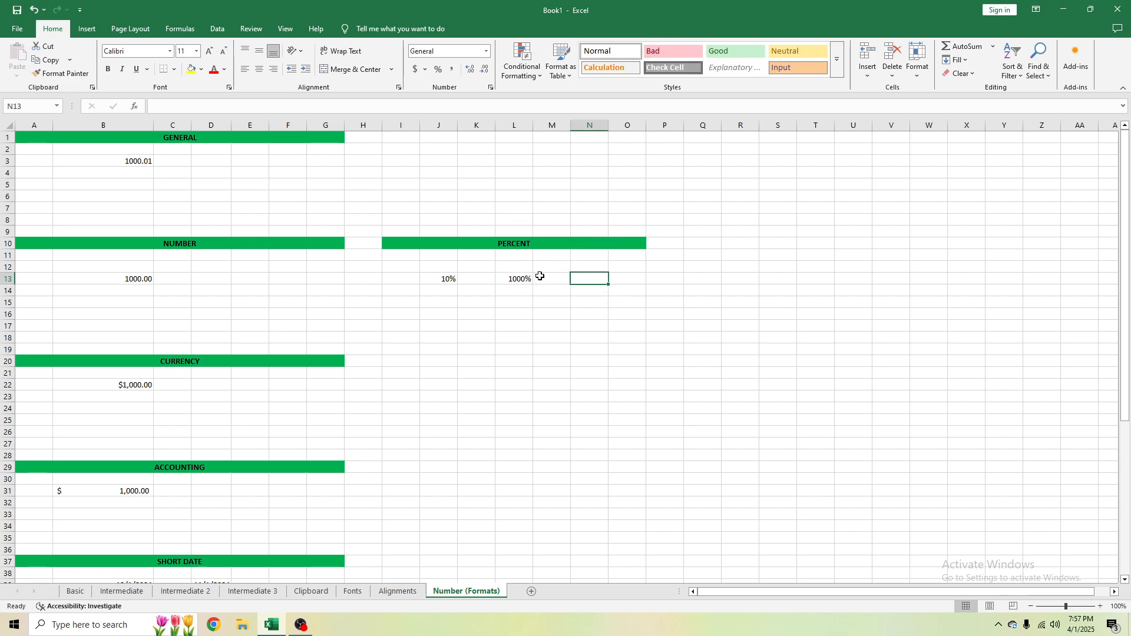
{"action": "type", "text": "0.1"}
{"action": "key", "text": "Return"}
{"action": "left_click", "coordinate": [589, 278]}
{"action": "left_click", "coordinate": [438, 69]}
{"action": "left_click", "coordinate": [701, 349]}
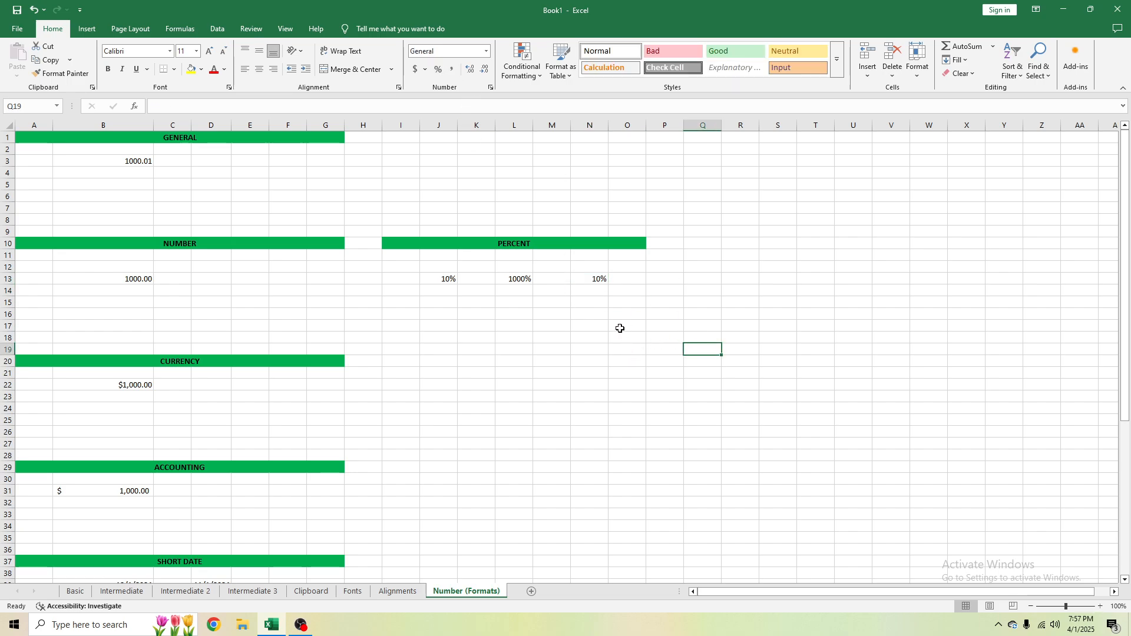
{"action": "left_click", "coordinate": [600, 287]}
{"action": "left_click", "coordinate": [614, 265]}
{"action": "left_click", "coordinate": [598, 276]}
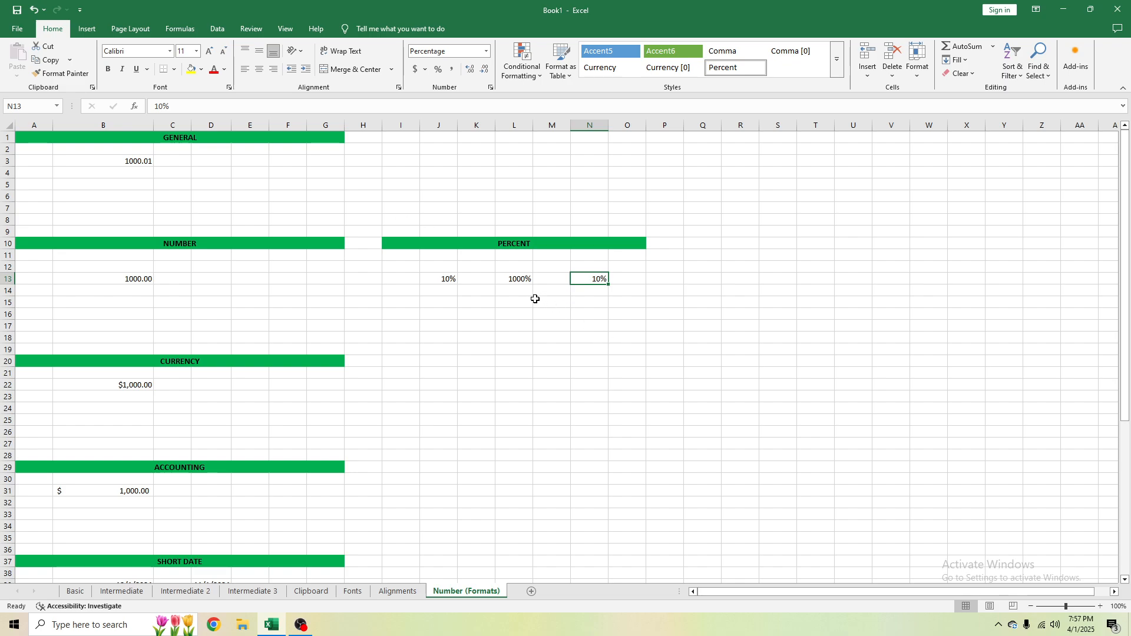
{"action": "left_click", "coordinate": [535, 299]}
{"action": "left_click", "coordinate": [590, 306]}
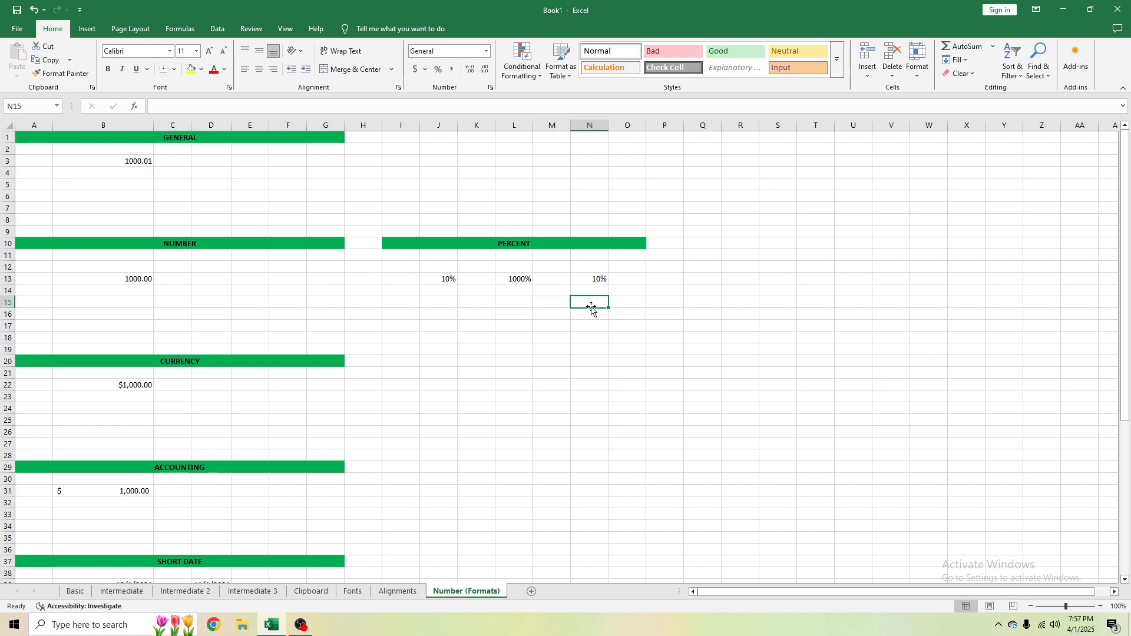
Step: Enter 0.10% in cell N15 below the percentage examples, and clear that cell again
{"action": "type", "text": "0.10"}
{"action": "key", "text": "Return"}
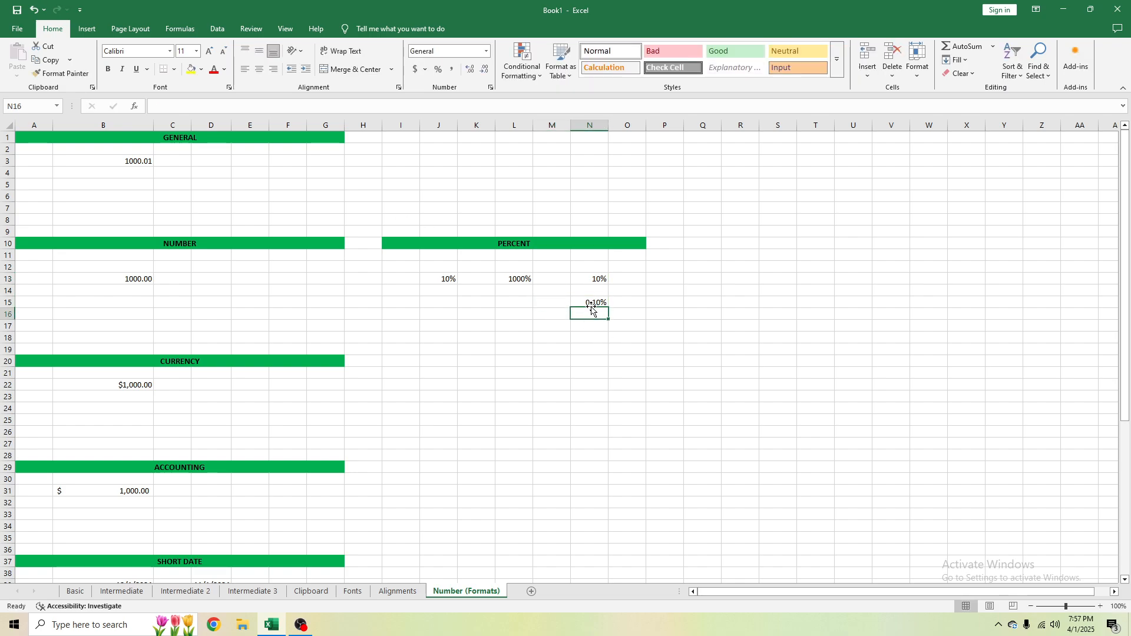
{"action": "left_click", "coordinate": [597, 304]}
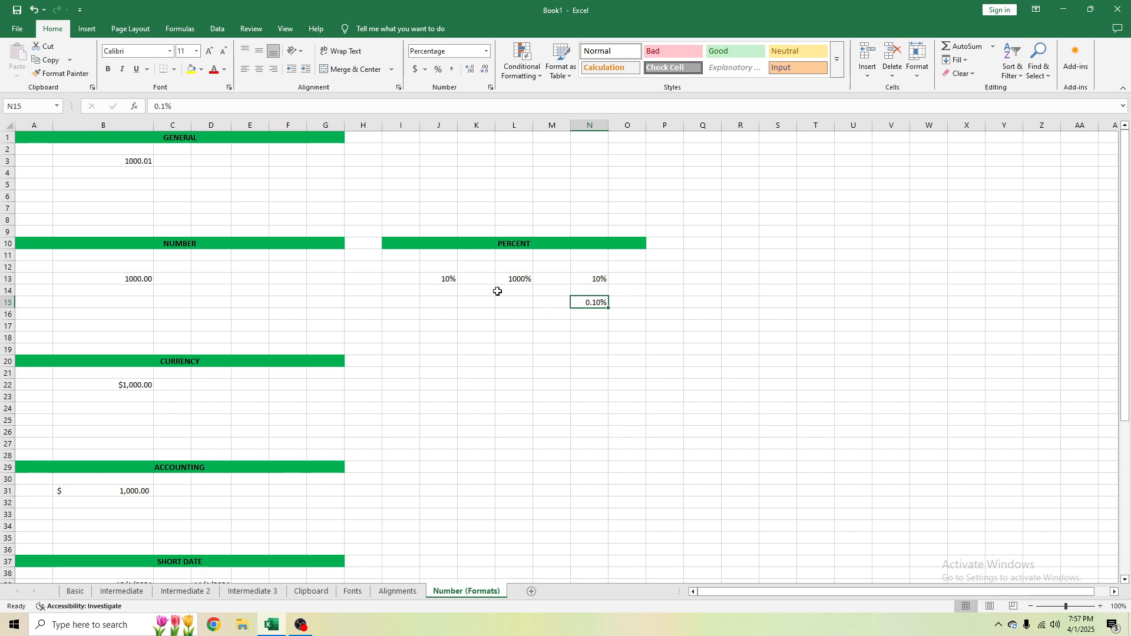
{"action": "key", "text": "Delete"}
{"action": "key", "text": "Up"}
{"action": "key", "text": "Up"}
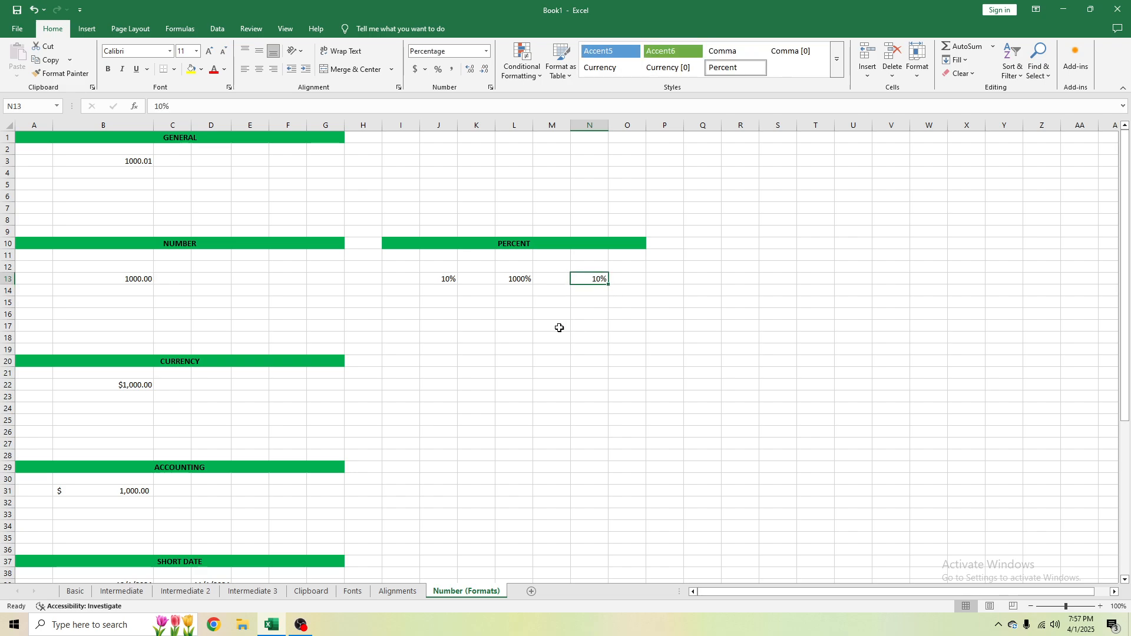
Step: Apply the Comma Style to the value in cell B13 of the NUMBER section
{"action": "left_click", "coordinate": [476, 326]}
{"action": "scroll", "coordinate": [130, 302], "scroll_direction": "down", "scroll_amount": 1}
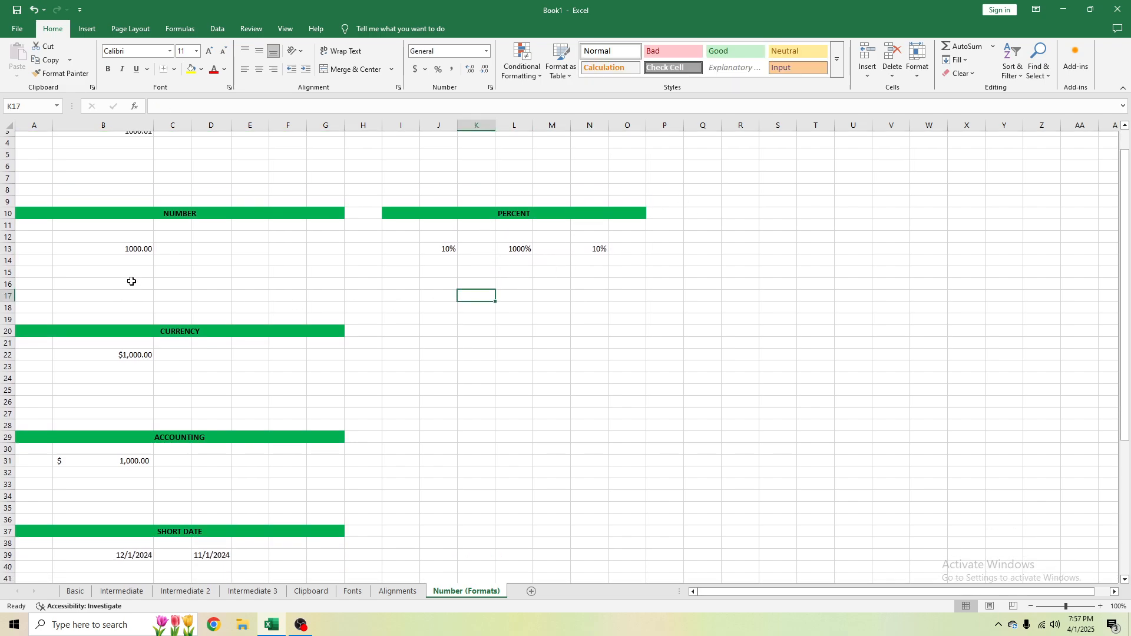
{"action": "scroll", "coordinate": [131, 281], "scroll_direction": "up", "scroll_amount": 1}
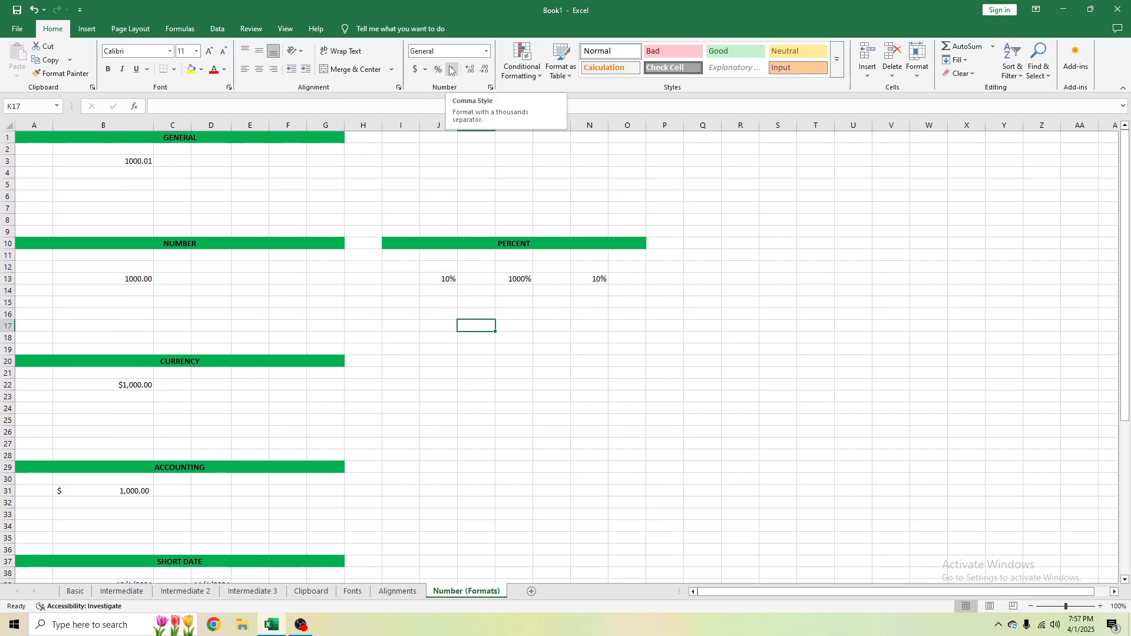
{"action": "left_click", "coordinate": [142, 284]}
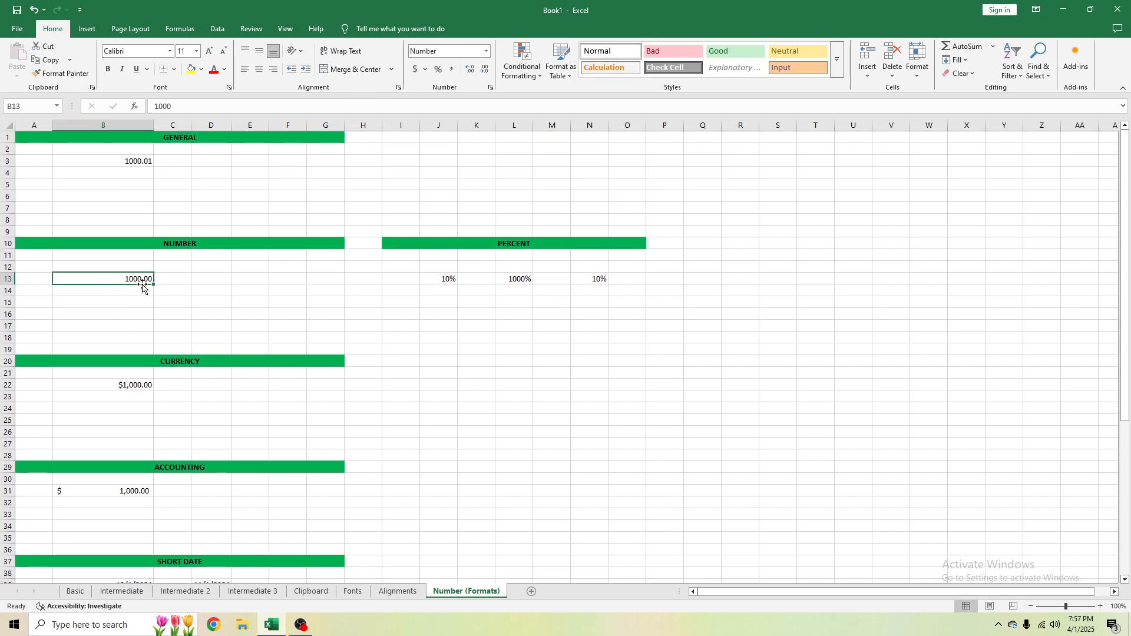
{"action": "left_click", "coordinate": [453, 70]}
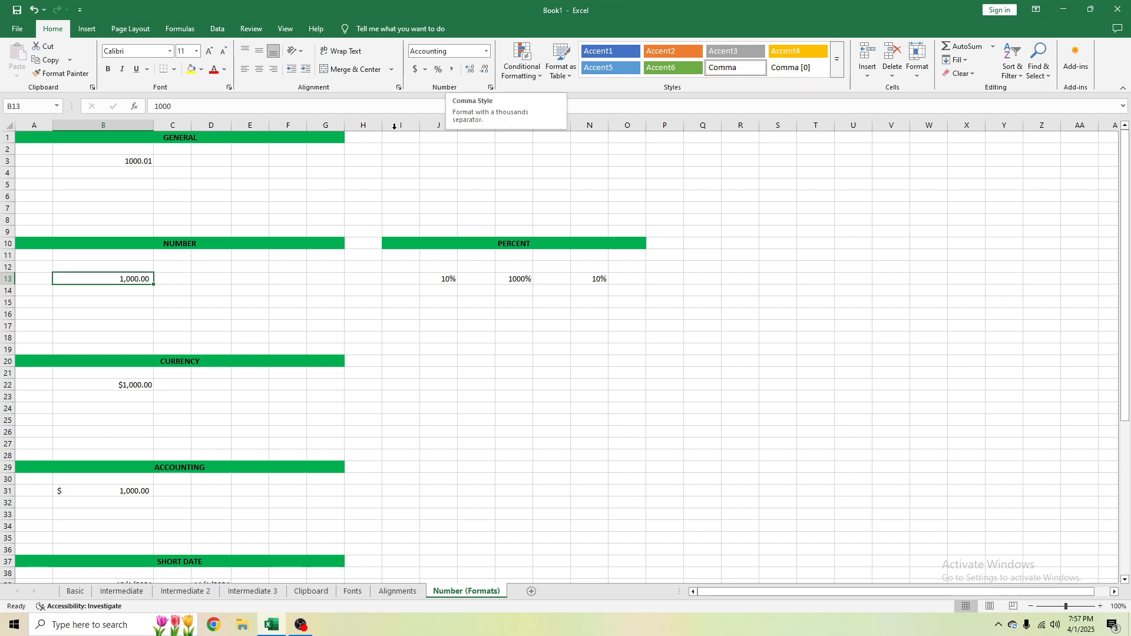
{"action": "left_click_drag", "start_coordinate": [150, 196], "coordinate": [157, 194]}
{"action": "left_click", "coordinate": [141, 200]}
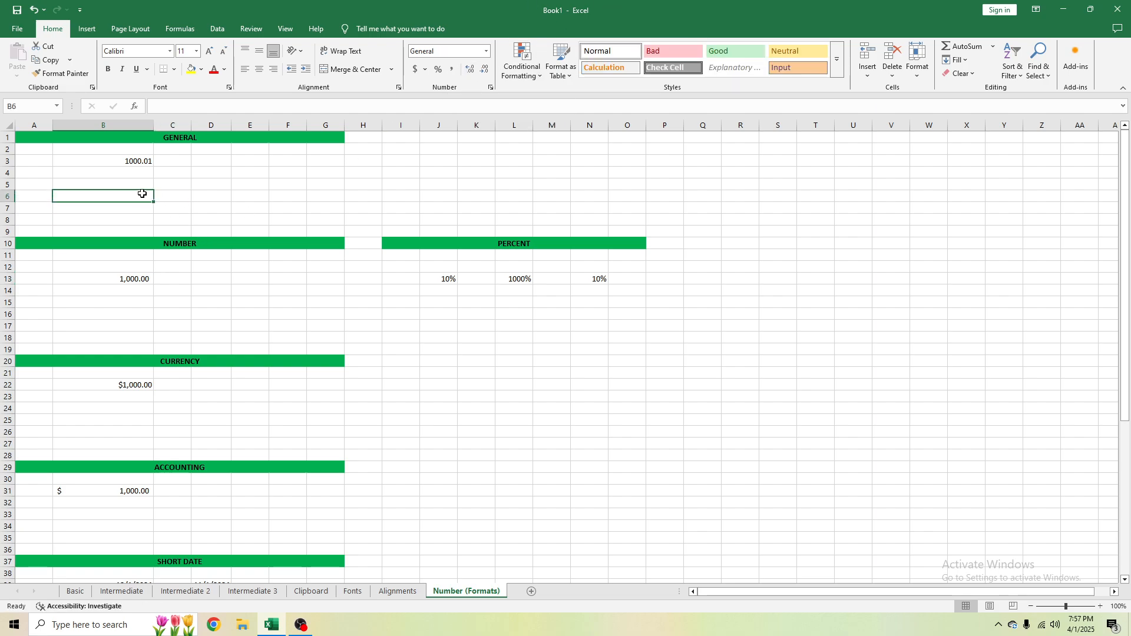
{"action": "type", "text": "100000000000000000"}
{"action": "key", "text": "ctrl+Return"}
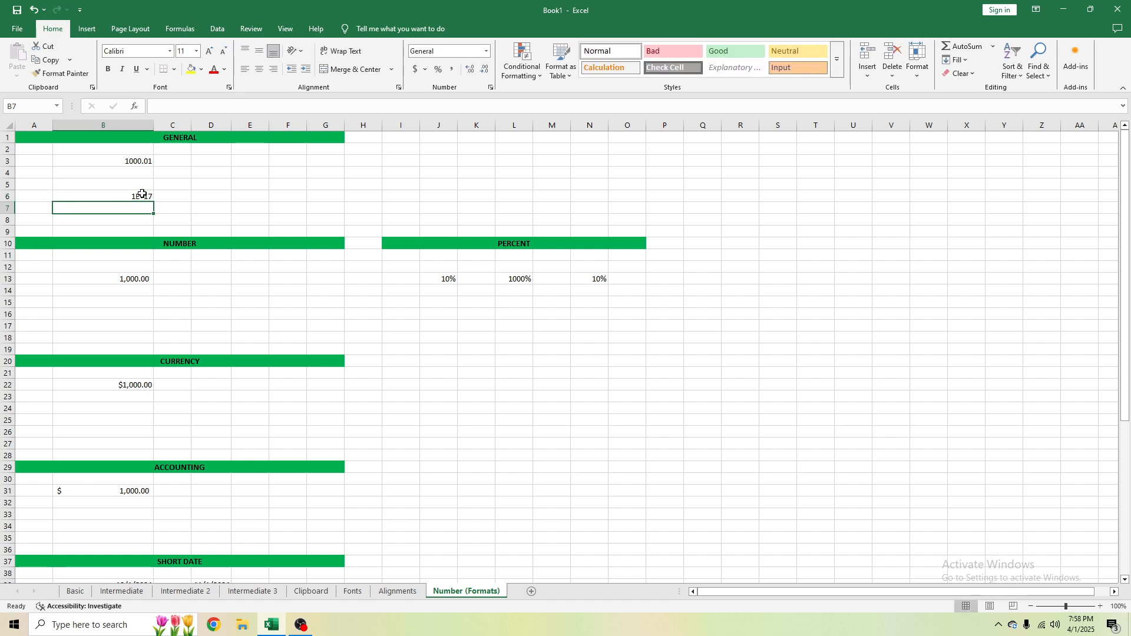
Step: Format the large value in cell B6 as Number and add thousands separators with the Comma Style
{"action": "left_click", "coordinate": [487, 51]}
{"action": "left_click", "coordinate": [449, 77]}
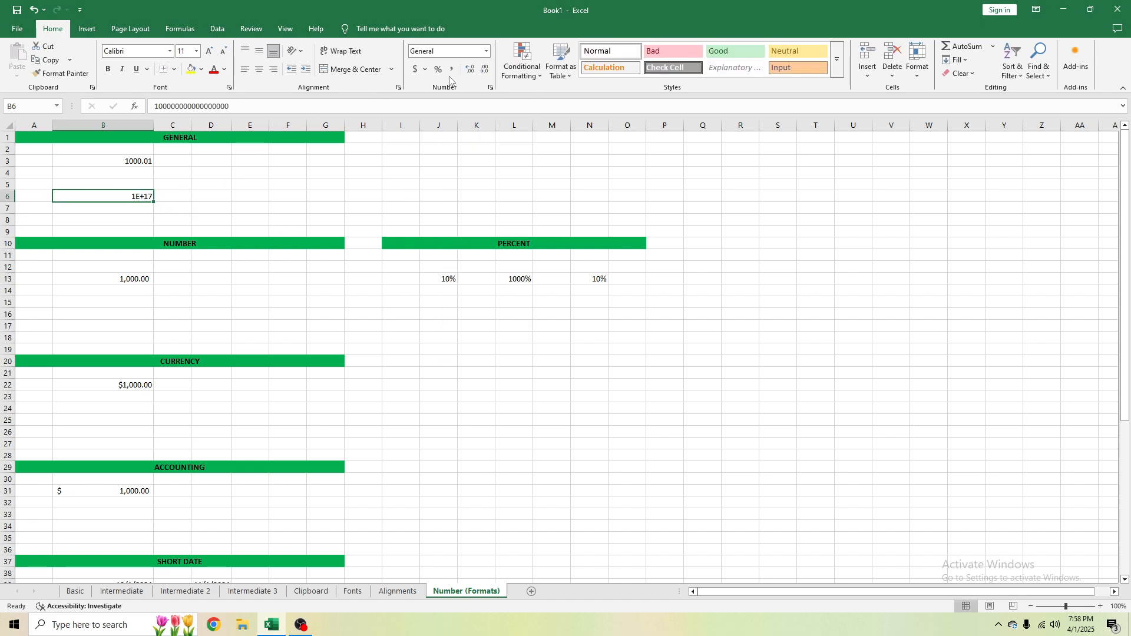
{"action": "left_click", "coordinate": [487, 52]}
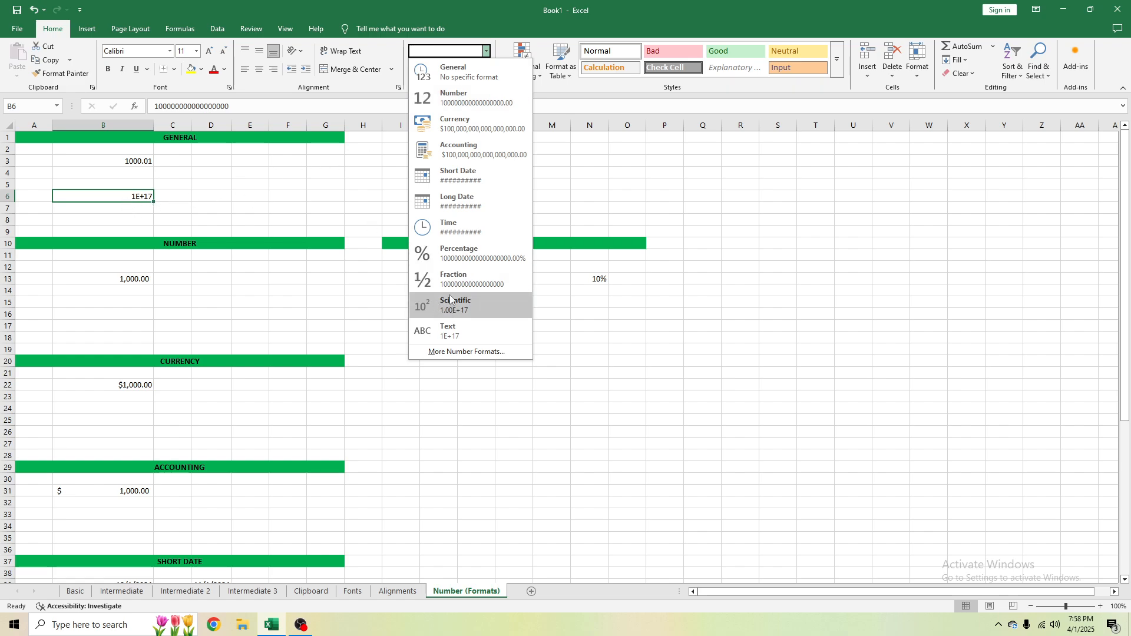
{"action": "left_click", "coordinate": [465, 100]}
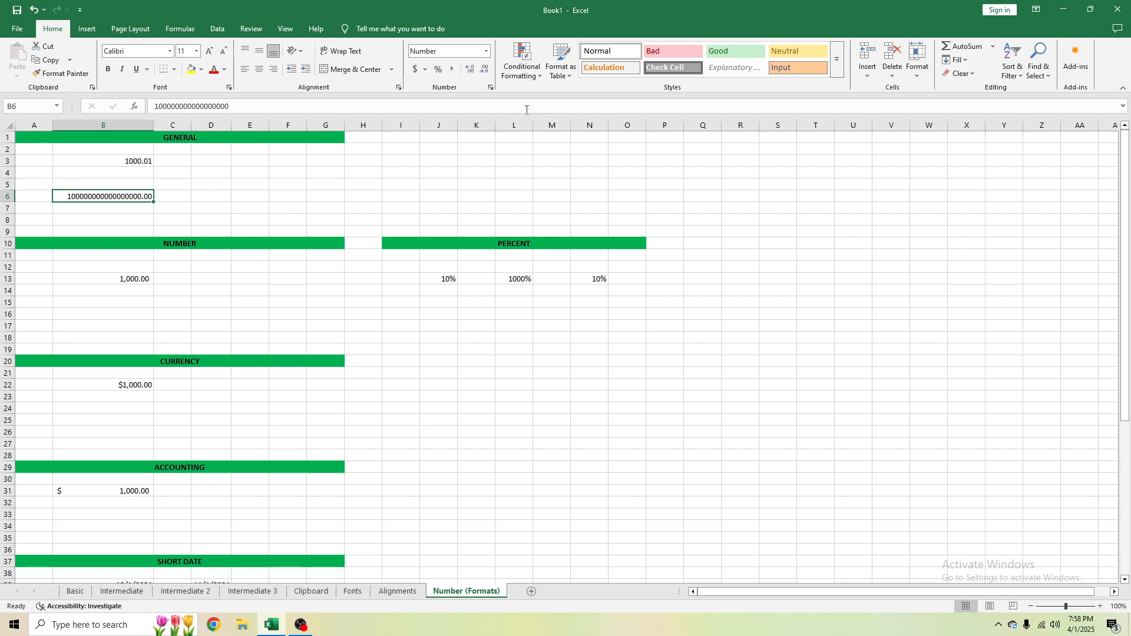
{"action": "left_click", "coordinate": [453, 69]}
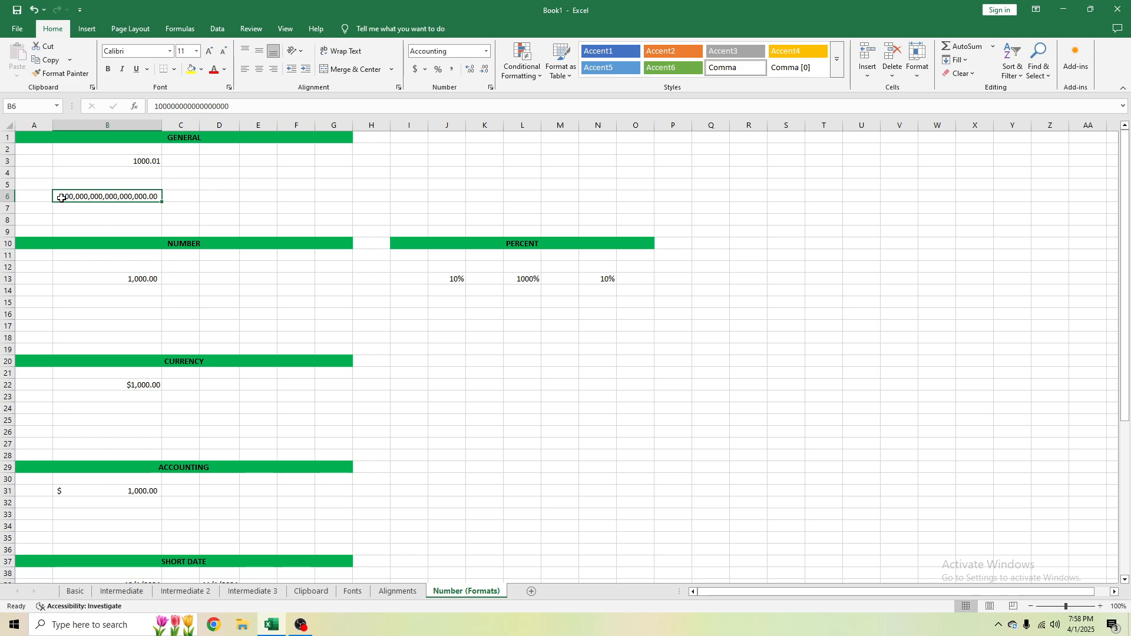
{"action": "left_click", "coordinate": [187, 198]}
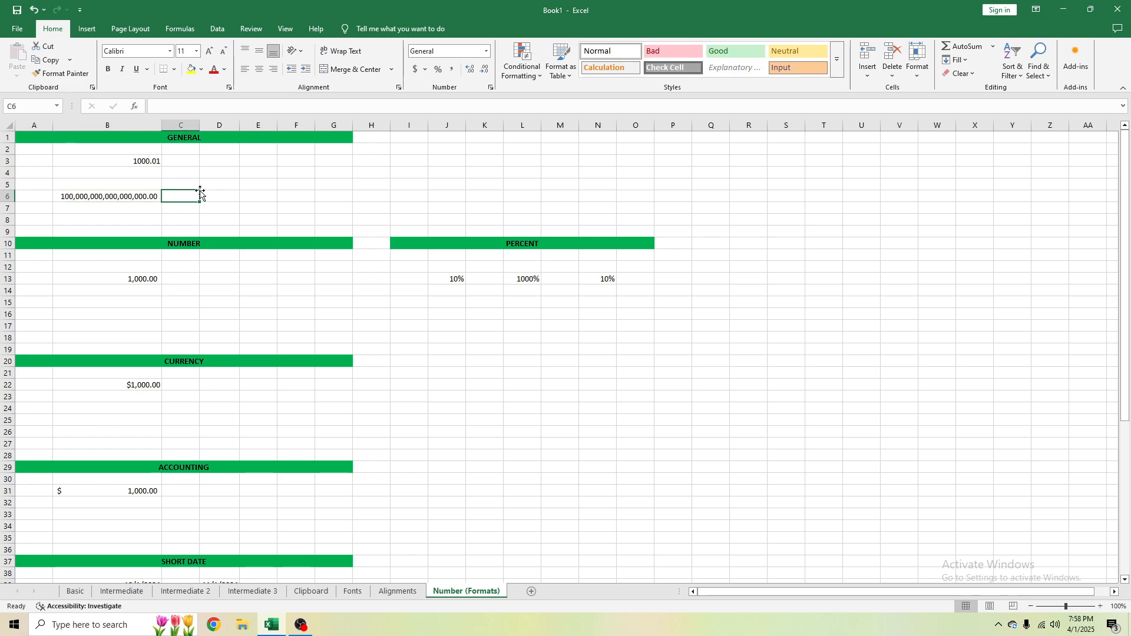
{"action": "left_click", "coordinate": [147, 199]}
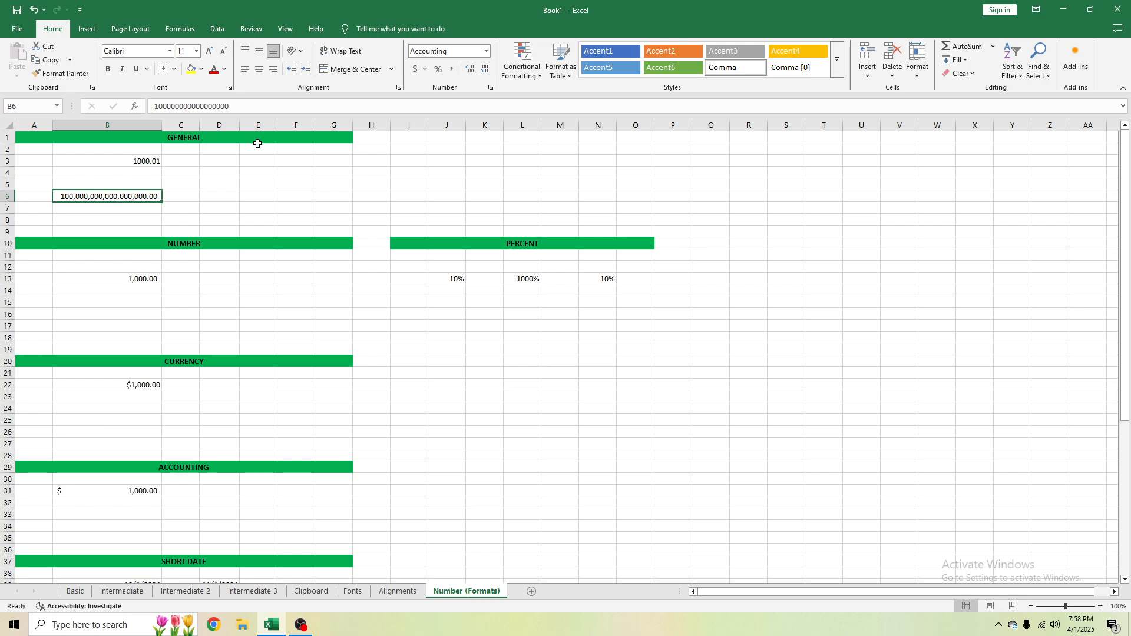
Step: Extend the value in cell B3 of the GENERAL section to 1000.0198190238901284
{"action": "left_click", "coordinate": [334, 219]}
{"action": "scroll", "coordinate": [172, 298], "scroll_direction": "down", "scroll_amount": 3}
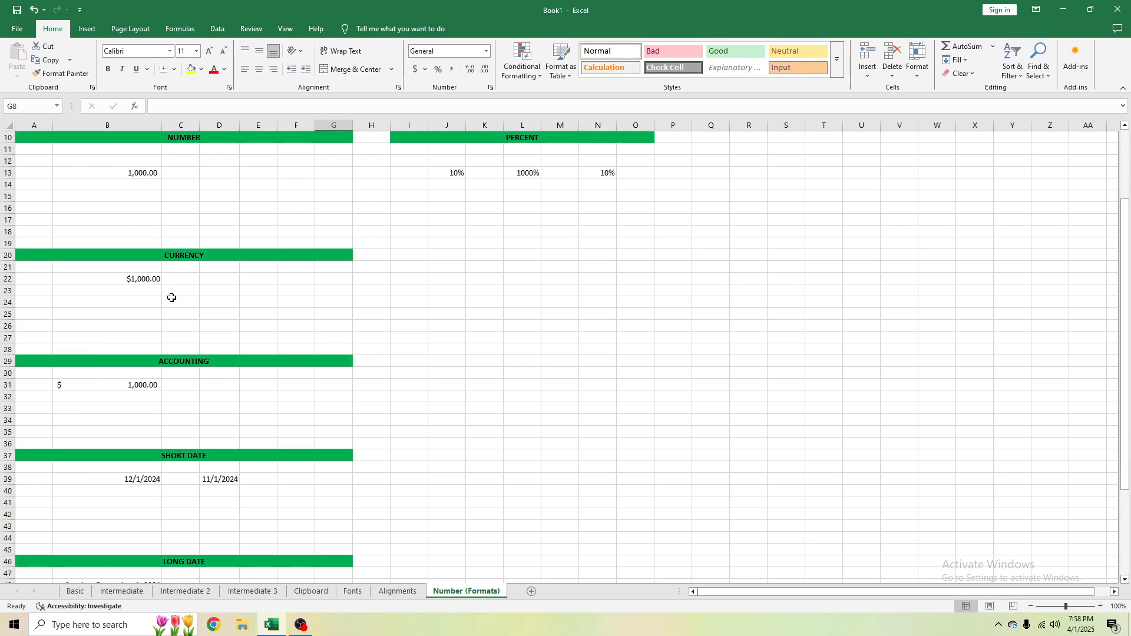
{"action": "scroll", "coordinate": [171, 299], "scroll_direction": "up", "scroll_amount": 3}
{"action": "left_click", "coordinate": [148, 161]}
{"action": "left_click", "coordinate": [188, 107]}
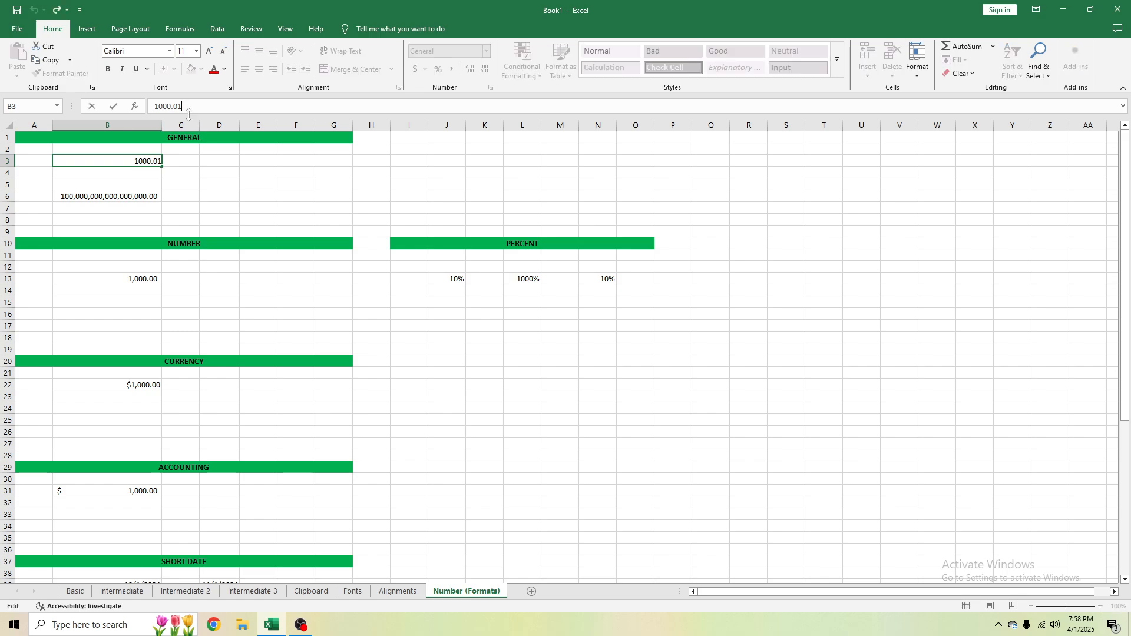
{"action": "key", "text": "ctrl+Return"}
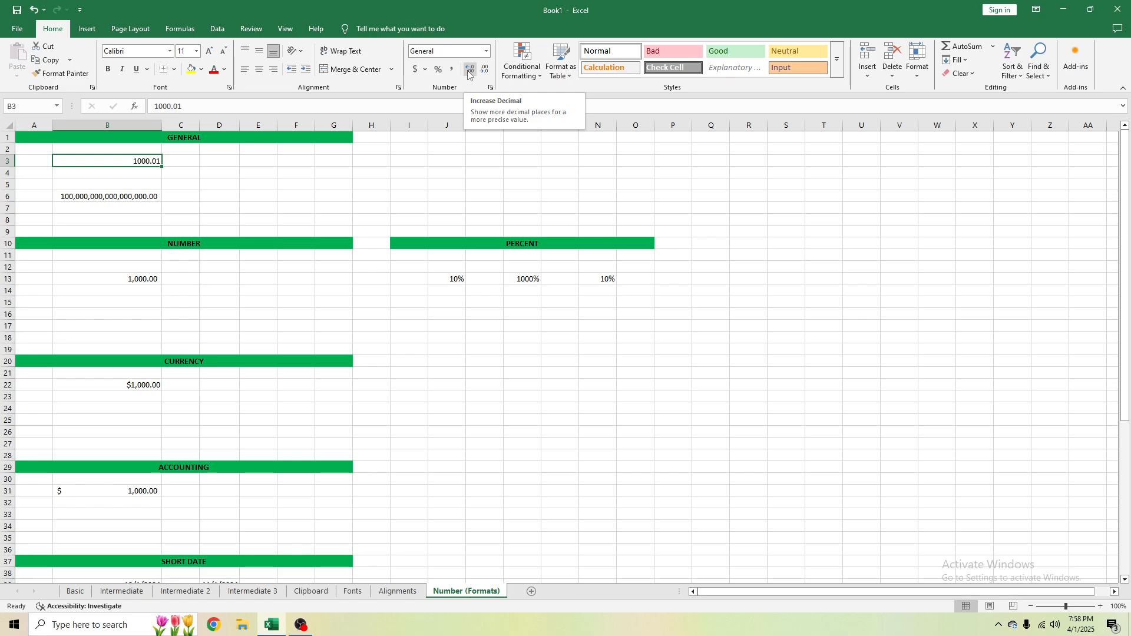
{"action": "double_click", "coordinate": [138, 160]}
{"action": "type", "text": "9818918918918918918918918918"}
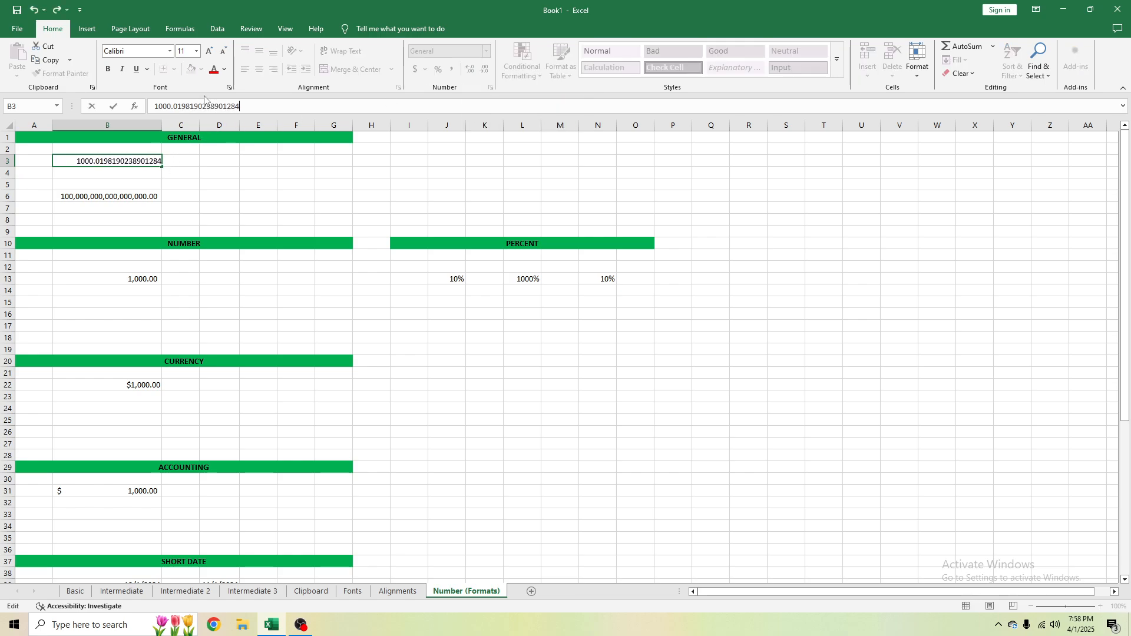
{"action": "key", "text": "Return"}
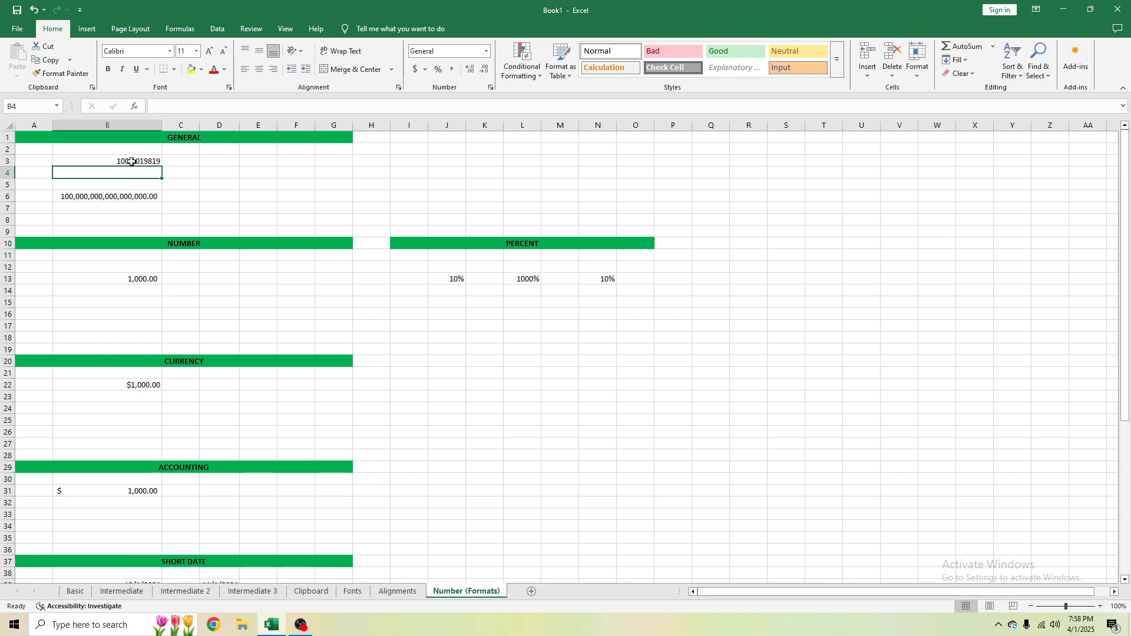
{"action": "left_click", "coordinate": [131, 162]}
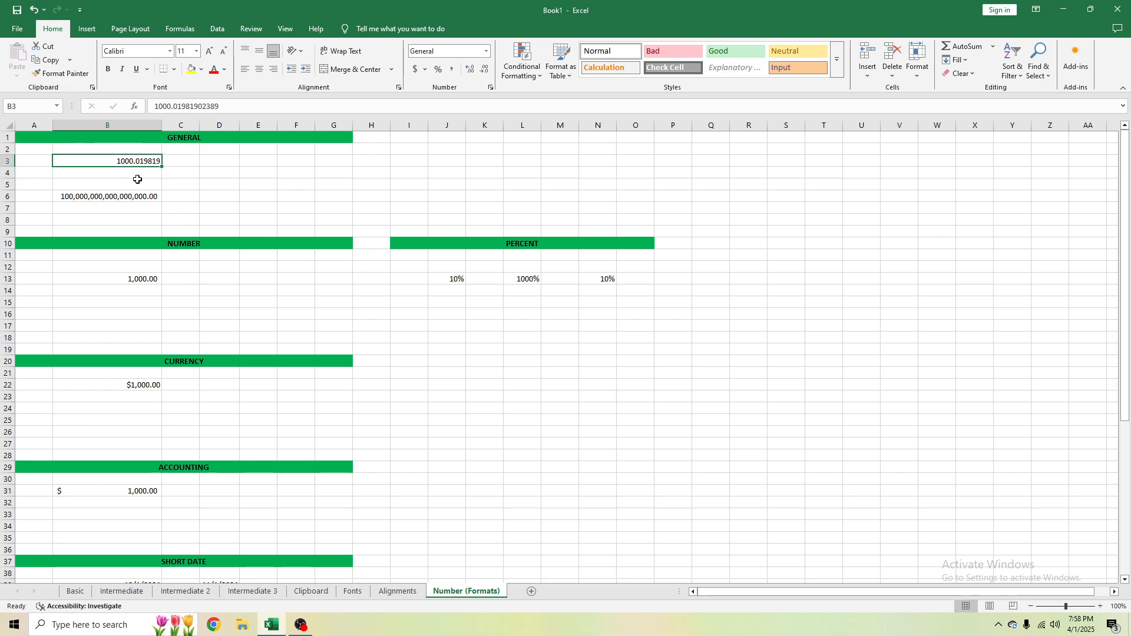
Step: Increase the displayed decimals of cell B3 to 16 decimal places
{"action": "left_click", "coordinate": [467, 72]}
{"action": "left_click", "coordinate": [468, 72]}
{"action": "left_click", "coordinate": [467, 72]}
{"action": "left_click", "coordinate": [468, 72]}
{"action": "left_click", "coordinate": [467, 72]}
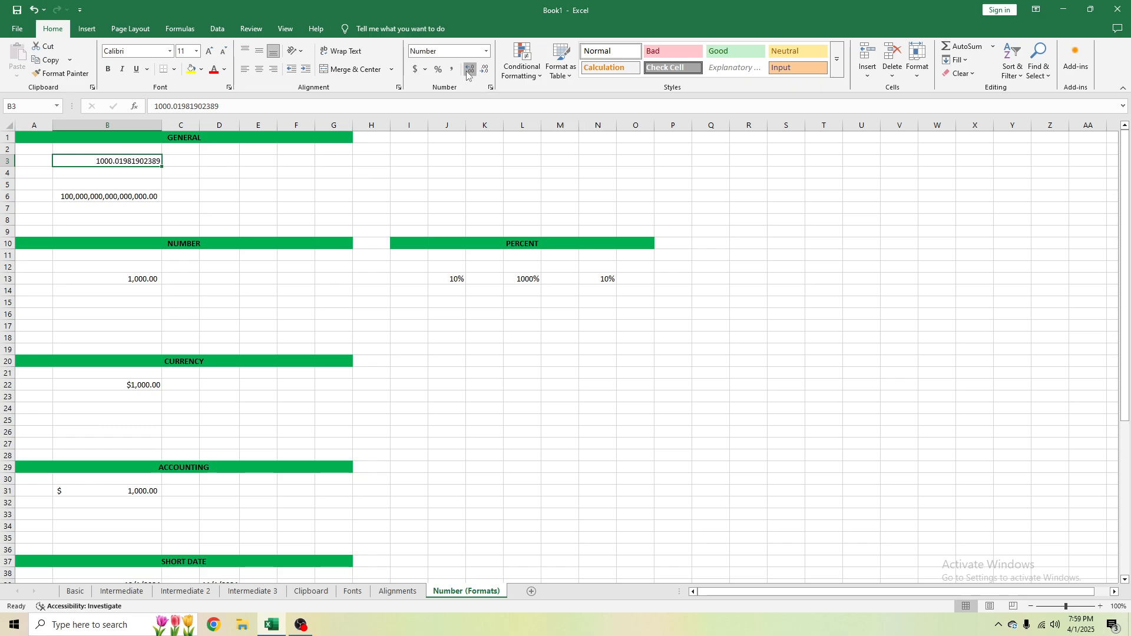
{"action": "left_click", "coordinate": [467, 71]}
{"action": "left_click", "coordinate": [467, 71]}
{"action": "left_click", "coordinate": [468, 70]}
{"action": "left_click", "coordinate": [468, 71]}
{"action": "left_click", "coordinate": [467, 71]}
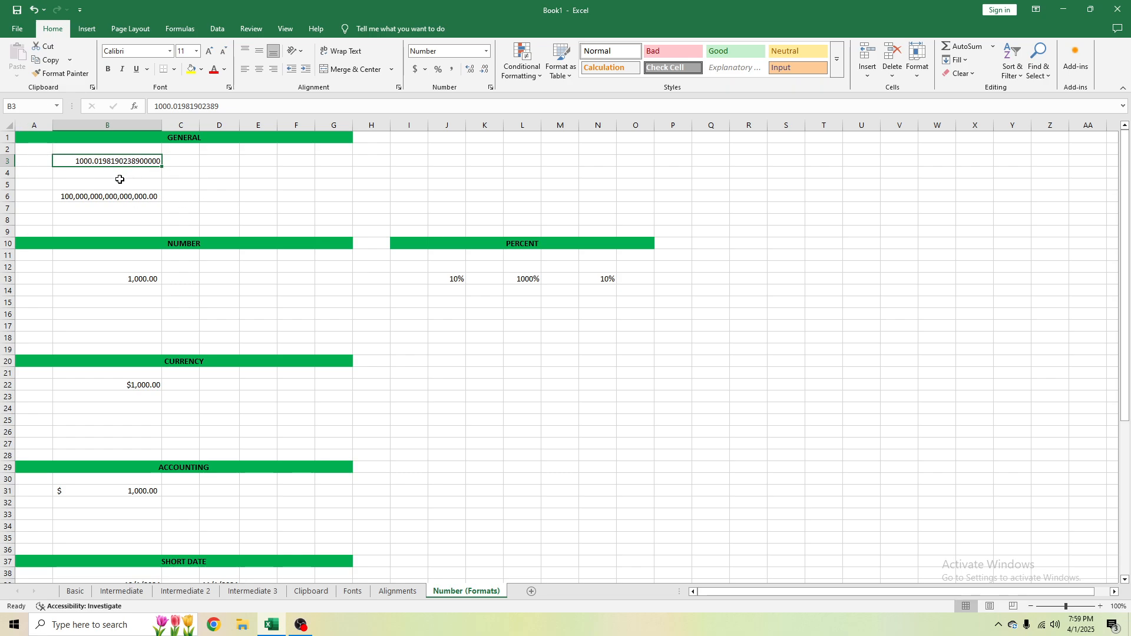
Step: Decrease the displayed decimals of cell B3 to six decimal places
{"action": "left_click", "coordinate": [485, 69]}
{"action": "left_click", "coordinate": [485, 69]}
{"action": "left_click", "coordinate": [485, 69]}
{"action": "left_click", "coordinate": [485, 70]}
{"action": "left_click", "coordinate": [485, 69]}
{"action": "left_click", "coordinate": [485, 69]}
{"action": "left_click", "coordinate": [485, 69]}
{"action": "left_click", "coordinate": [485, 70]}
{"action": "left_click", "coordinate": [485, 70]}
{"action": "left_click", "coordinate": [485, 70]}
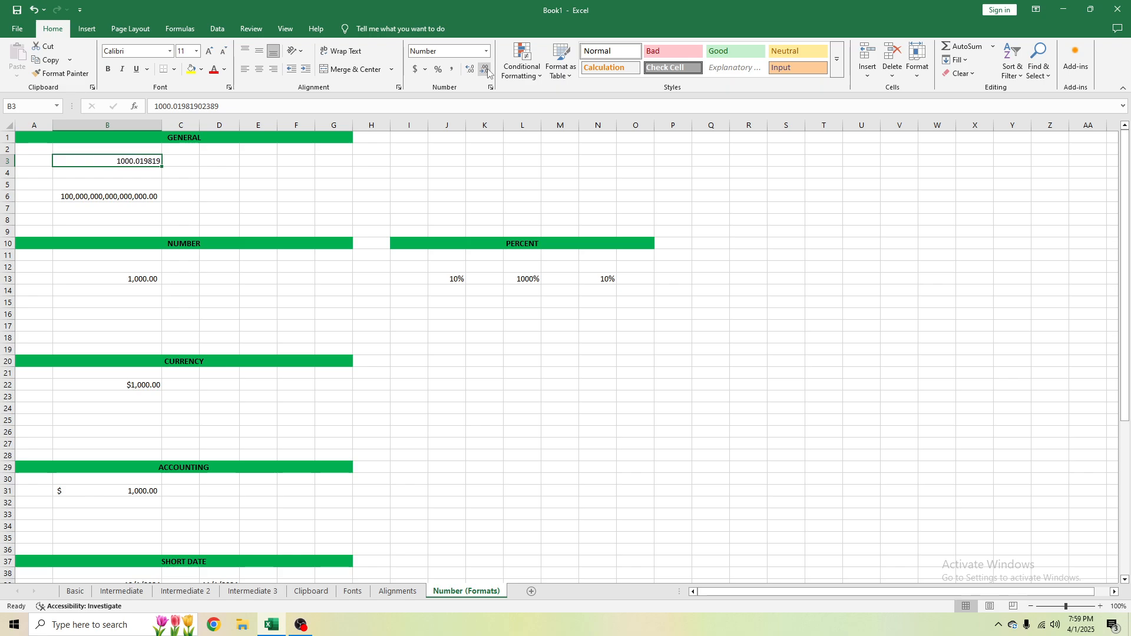
Step: Alternate between fewer and more decimals in cell B3, finishing at six decimal places
{"action": "left_click", "coordinate": [485, 69]}
{"action": "left_click", "coordinate": [470, 69]}
{"action": "left_click", "coordinate": [470, 70]}
{"action": "left_click", "coordinate": [469, 69]}
{"action": "left_click", "coordinate": [484, 70]}
{"action": "left_click", "coordinate": [484, 70]}
{"action": "left_click", "coordinate": [484, 70]}
{"action": "left_click", "coordinate": [472, 71]}
{"action": "left_click", "coordinate": [472, 71]}
{"action": "left_click", "coordinate": [472, 71]}
{"action": "left_click", "coordinate": [471, 72]}
{"action": "left_click", "coordinate": [485, 70]}
{"action": "left_click", "coordinate": [449, 215]}
{"action": "left_click", "coordinate": [462, 195]}
{"action": "left_click", "coordinate": [381, 185]}
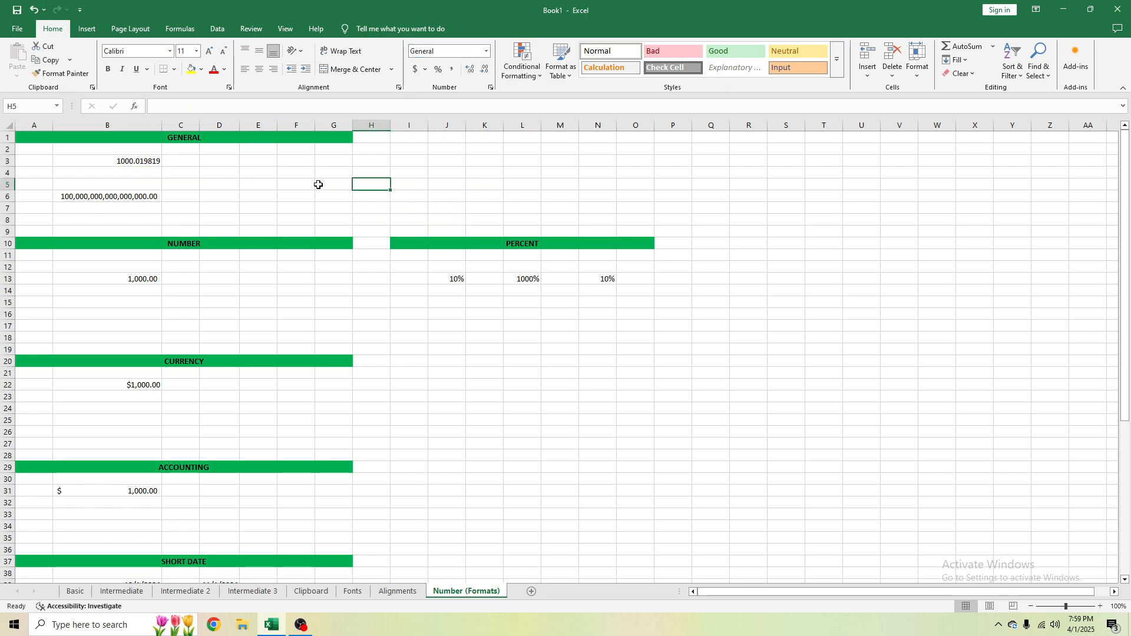
{"action": "left_click", "coordinate": [334, 186]}
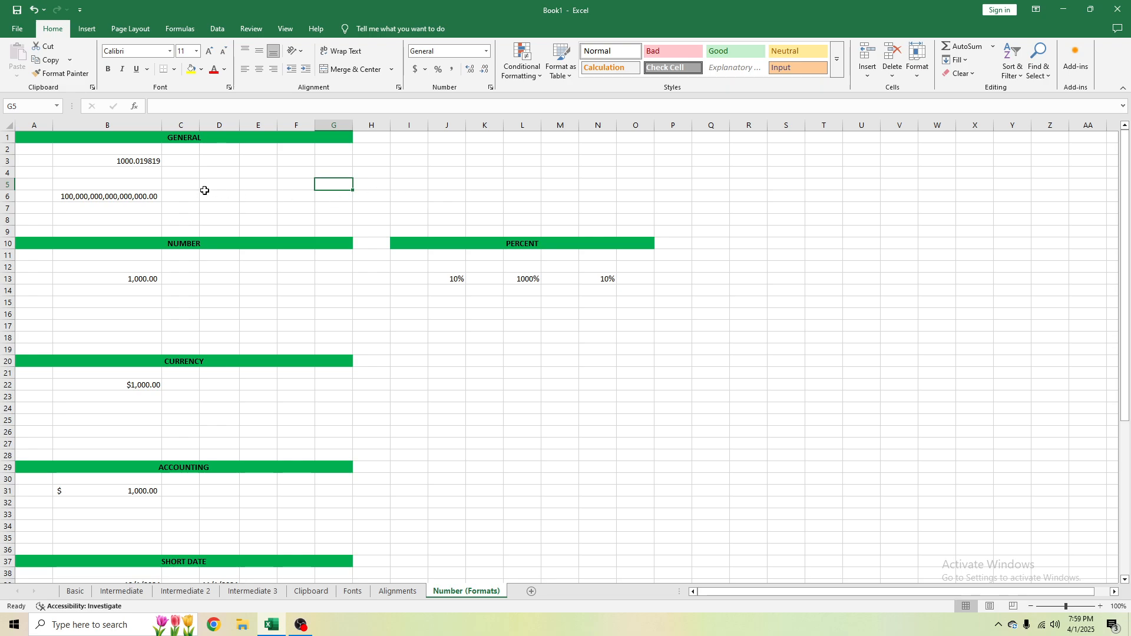
Step: Briefly reduce the decimals of cell B3 and increase them to ten decimal places
{"action": "key", "text": "Left"}
{"action": "key", "text": "Left"}
{"action": "key", "text": "Left"}
{"action": "key", "text": "Left"}
{"action": "key", "text": "Left"}
{"action": "key", "text": "Up"}
{"action": "key", "text": "Up"}
{"action": "left_click", "coordinate": [484, 71]}
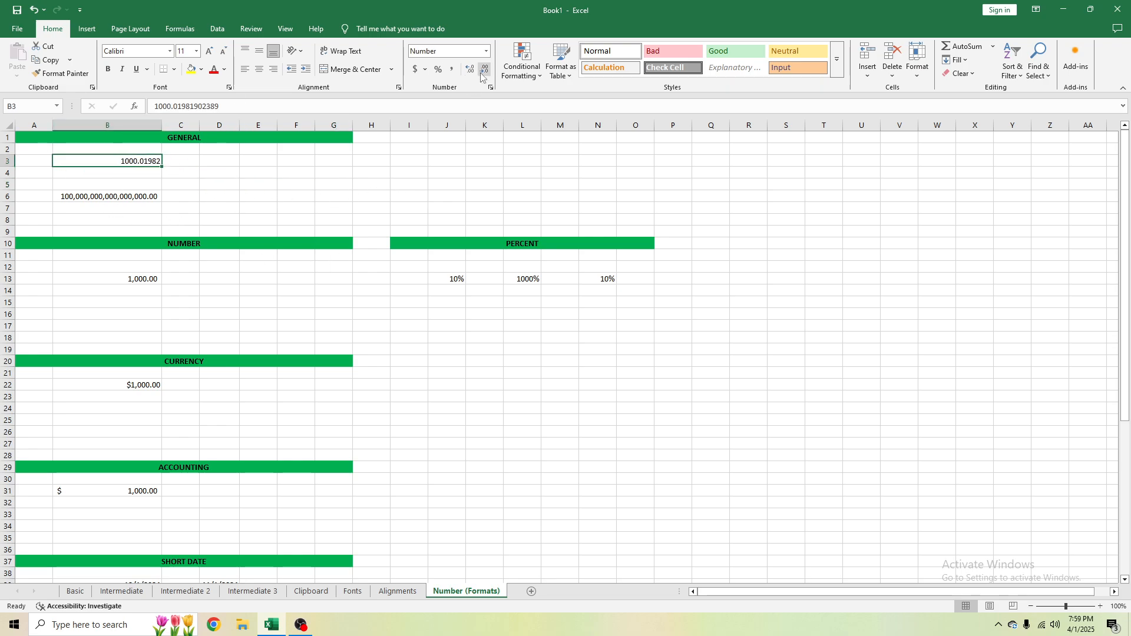
{"action": "left_click", "coordinate": [484, 72]}
{"action": "left_click", "coordinate": [470, 69]}
{"action": "left_click", "coordinate": [470, 70]}
{"action": "left_click", "coordinate": [470, 69]}
{"action": "left_click", "coordinate": [471, 70]}
{"action": "left_click", "coordinate": [470, 69]}
{"action": "left_click", "coordinate": [471, 69]}
{"action": "left_click", "coordinate": [333, 267]}
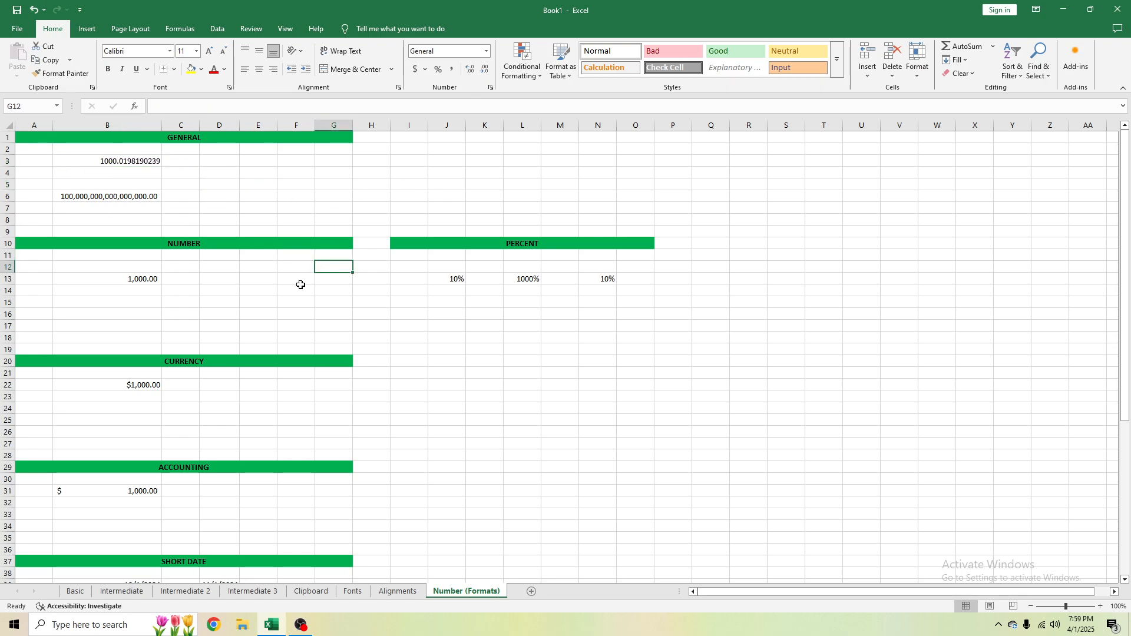
Step: Review the list of available number formats without applying one
{"action": "scroll", "coordinate": [294, 279], "scroll_direction": "down", "scroll_amount": 5}
{"action": "scroll", "coordinate": [295, 277], "scroll_direction": "up", "scroll_amount": 5}
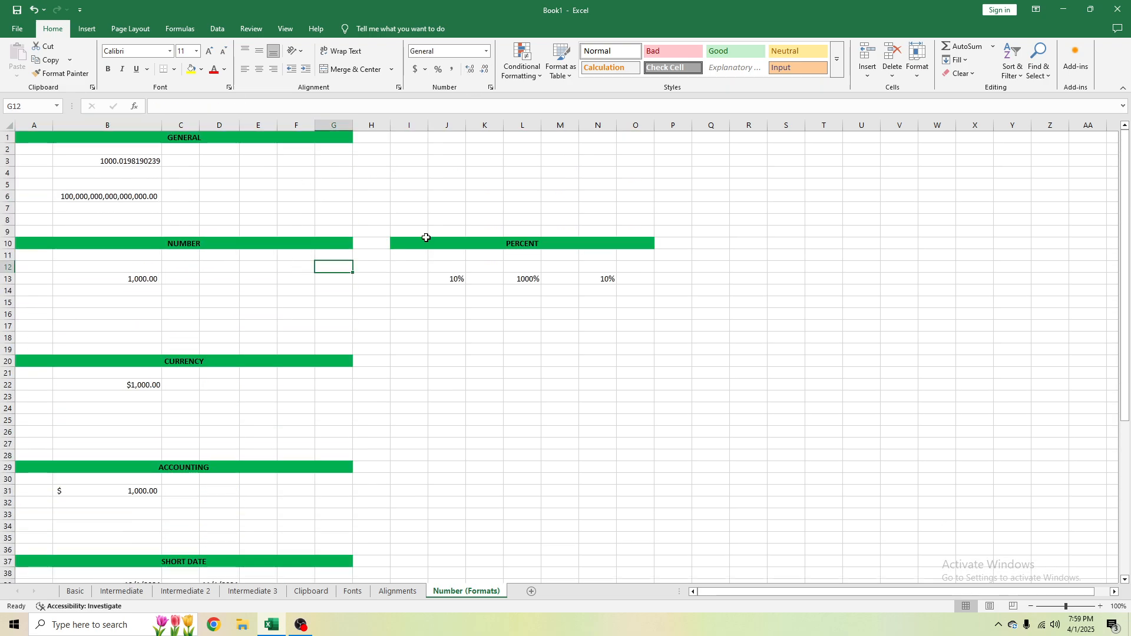
{"action": "left_click", "coordinate": [486, 51]}
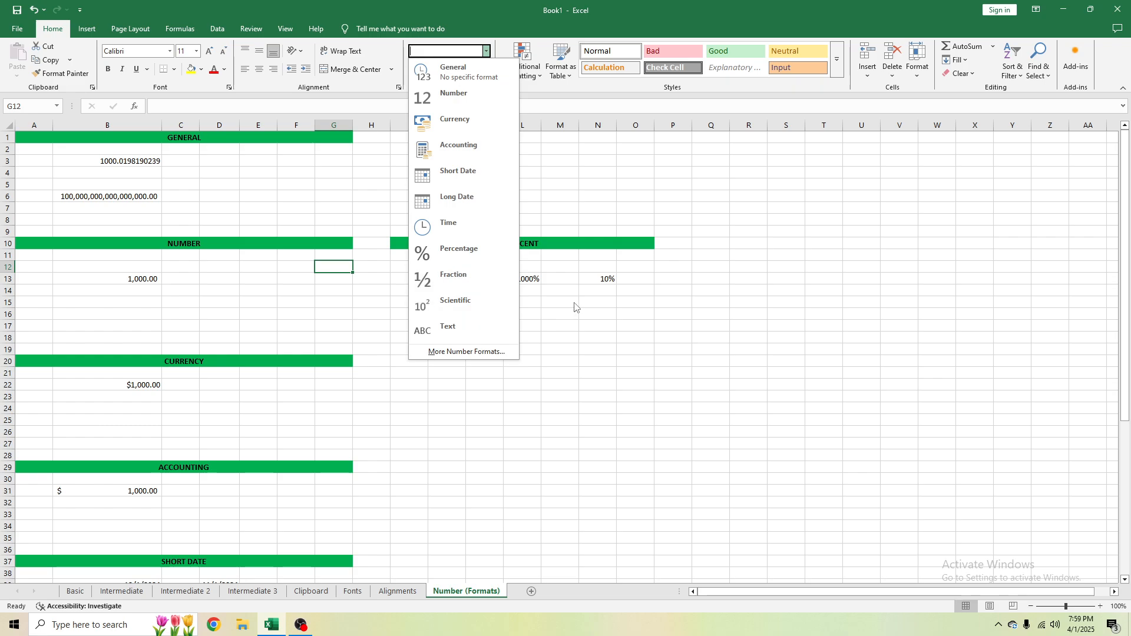
{"action": "left_click", "coordinate": [538, 109]}
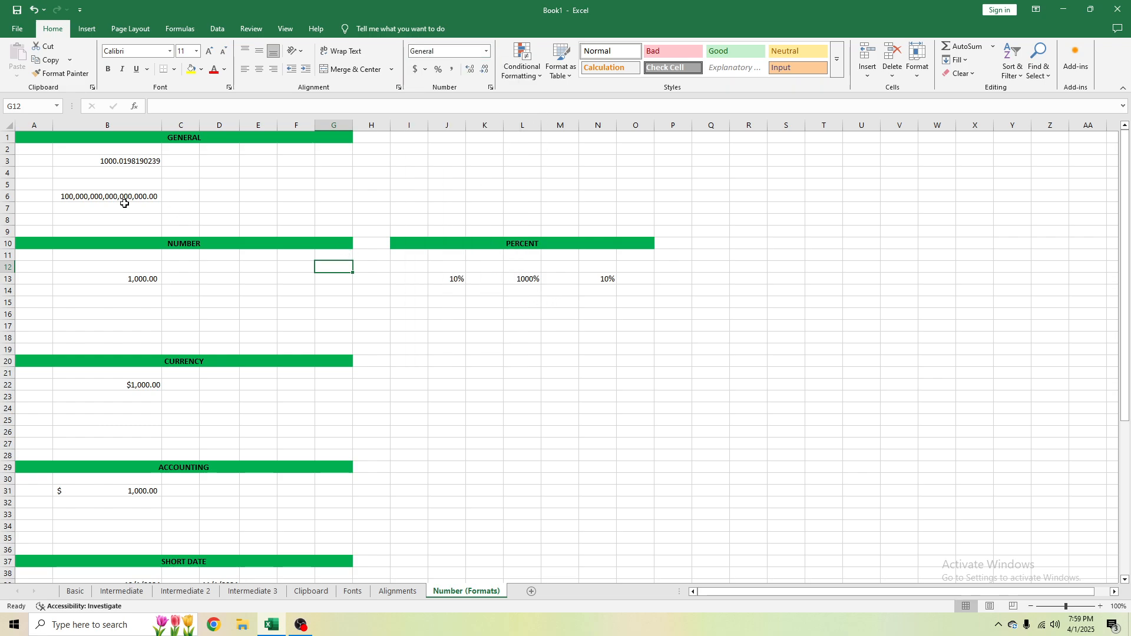
Step: Look over the examples in all format sections, from GENERAL and PERCENT down to TIME
{"action": "scroll", "coordinate": [298, 277], "scroll_direction": "down", "scroll_amount": 13}
{"action": "scroll", "coordinate": [169, 303], "scroll_direction": "up", "scroll_amount": 13}
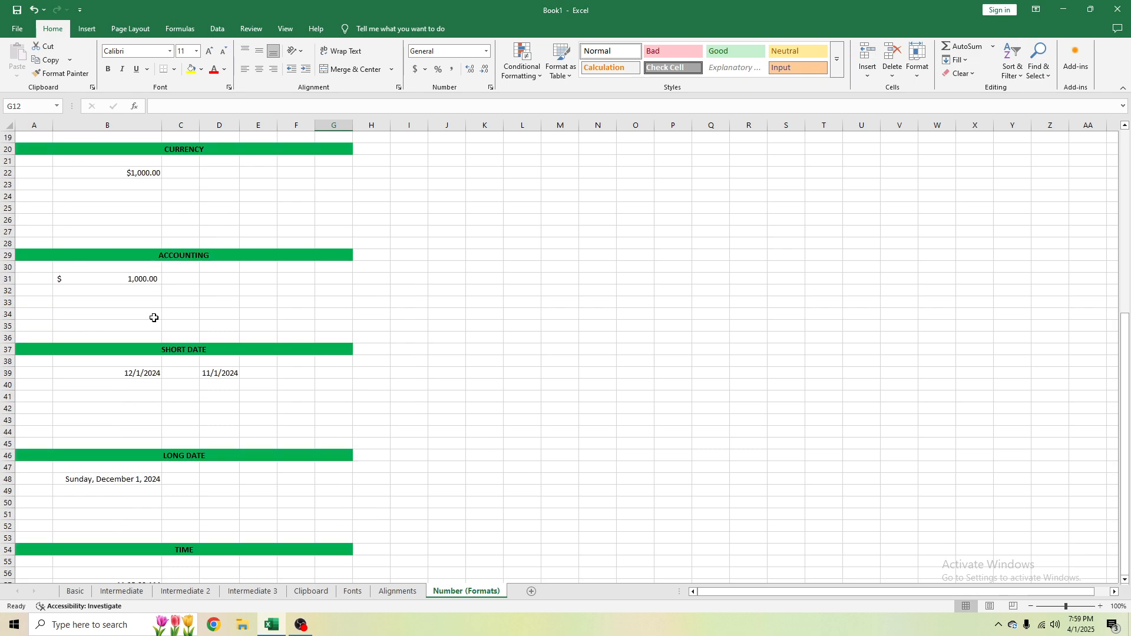
{"action": "left_click", "coordinate": [523, 278]}
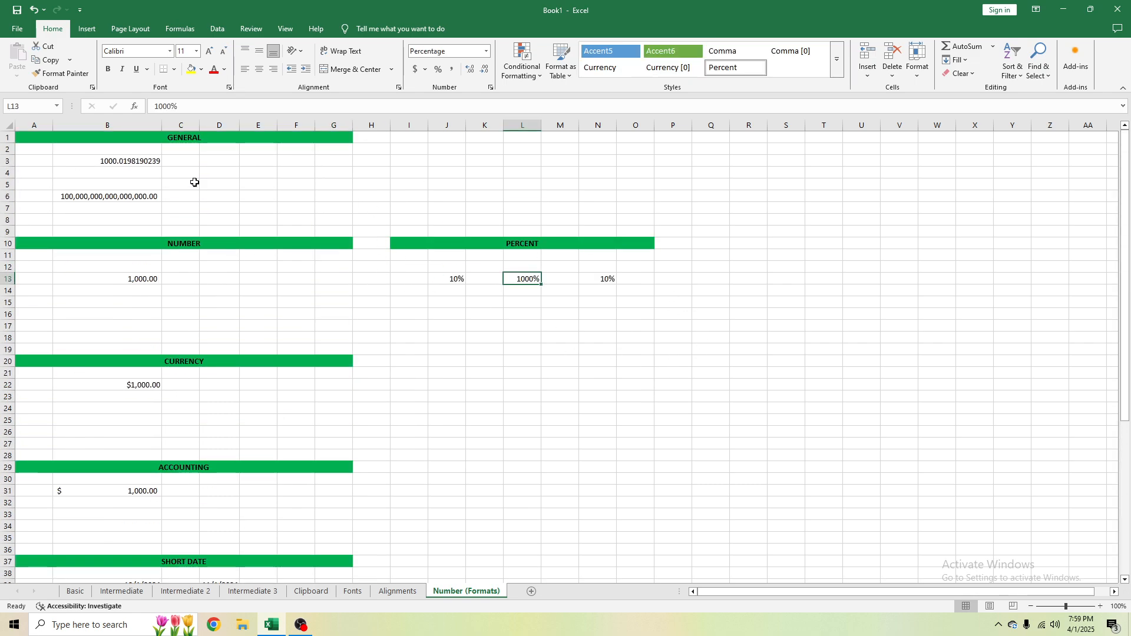
{"action": "scroll", "coordinate": [209, 222], "scroll_direction": "down", "scroll_amount": 4}
{"action": "scroll", "coordinate": [232, 258], "scroll_direction": "up", "scroll_amount": 4}
{"action": "scroll", "coordinate": [200, 265], "scroll_direction": "down", "scroll_amount": 1}
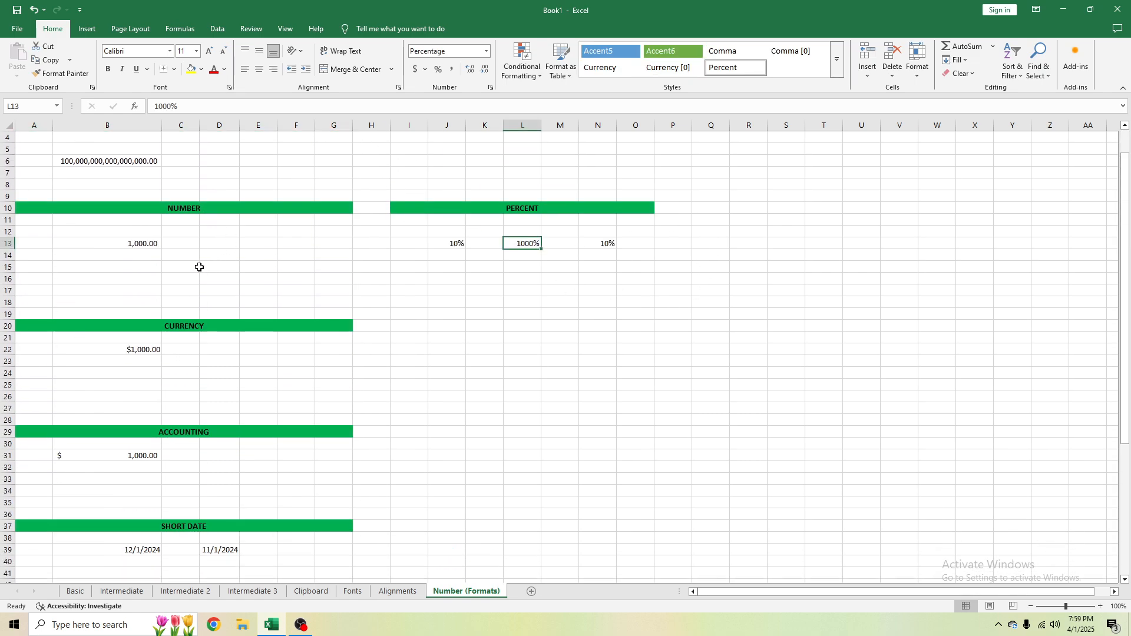
{"action": "left_click", "coordinate": [145, 246]}
{"action": "left_click", "coordinate": [461, 244]}
{"action": "scroll", "coordinate": [260, 272], "scroll_direction": "up", "scroll_amount": 1}
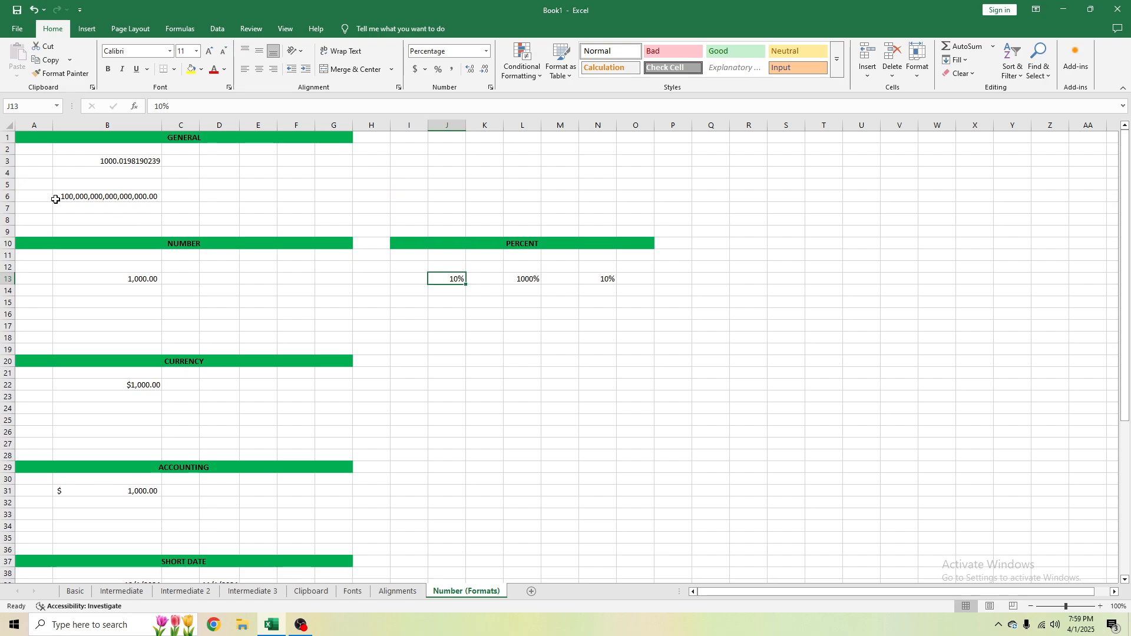
{"action": "scroll", "coordinate": [86, 201], "scroll_direction": "down", "scroll_amount": 5}
{"action": "scroll", "coordinate": [173, 423], "scroll_direction": "down", "scroll_amount": 4}
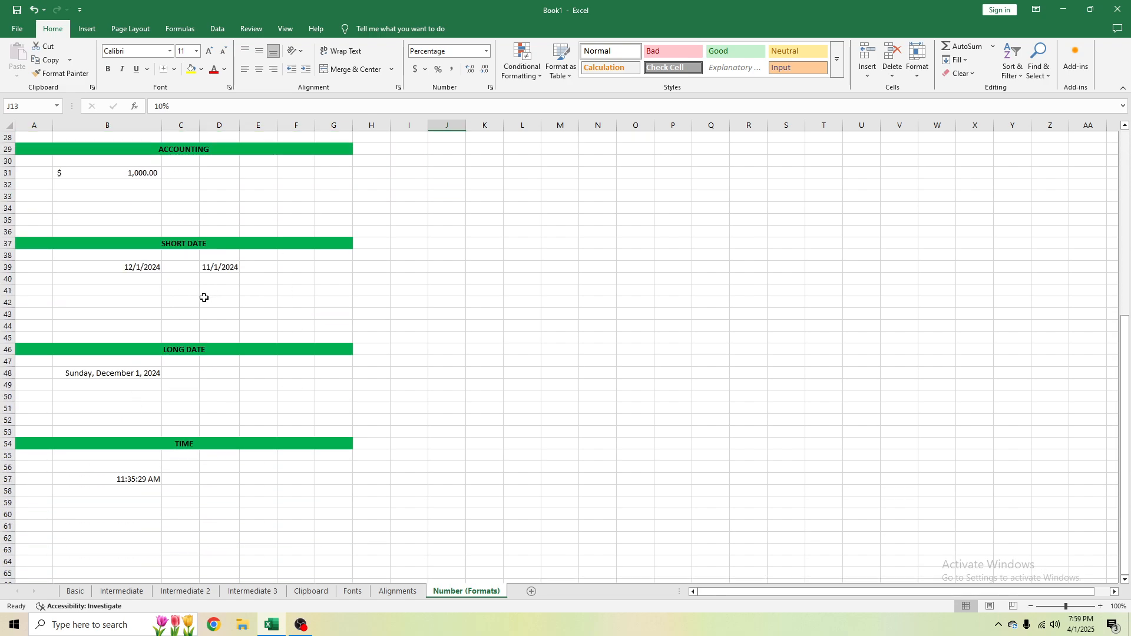
{"action": "scroll", "coordinate": [353, 367], "scroll_direction": "up", "scroll_amount": 9}
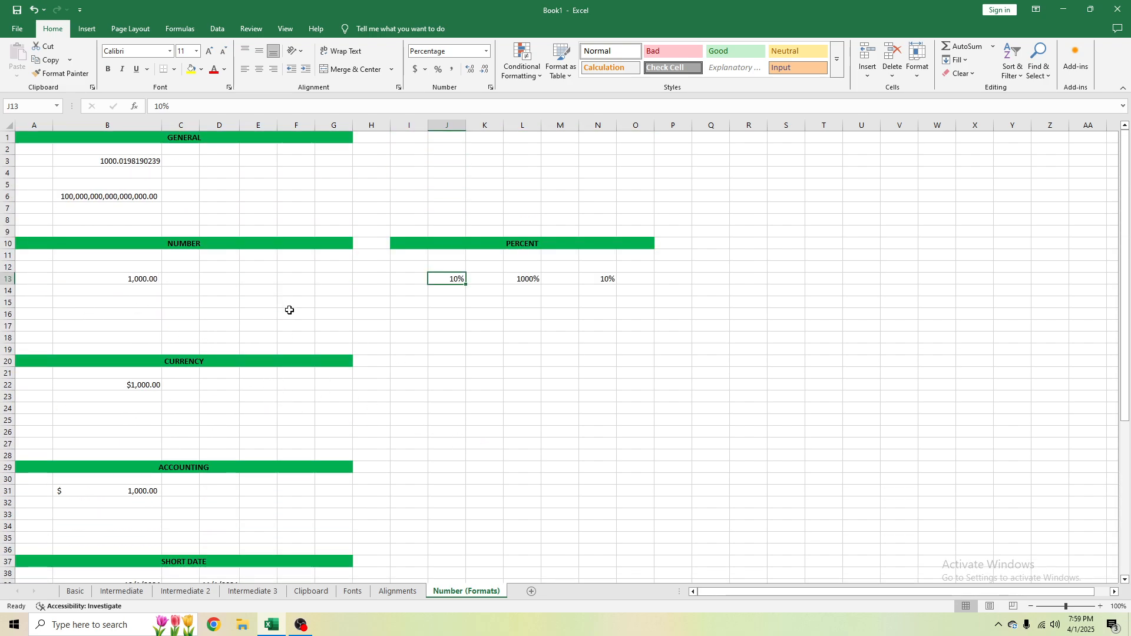
{"action": "left_click", "coordinate": [522, 315]}
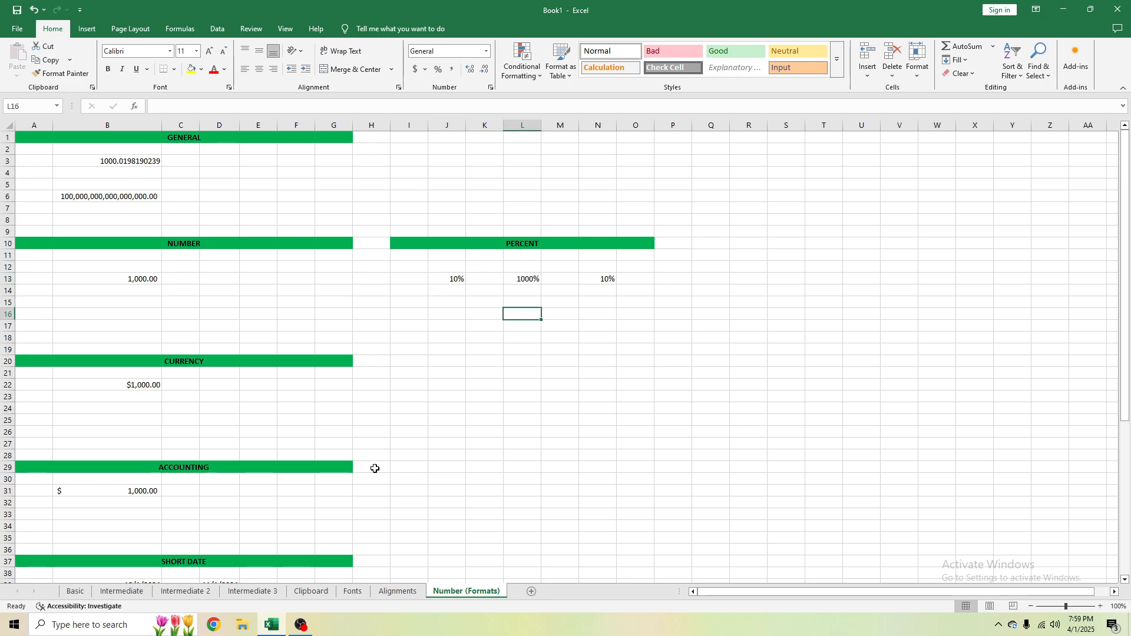
{"action": "left_click", "coordinate": [428, 322]}
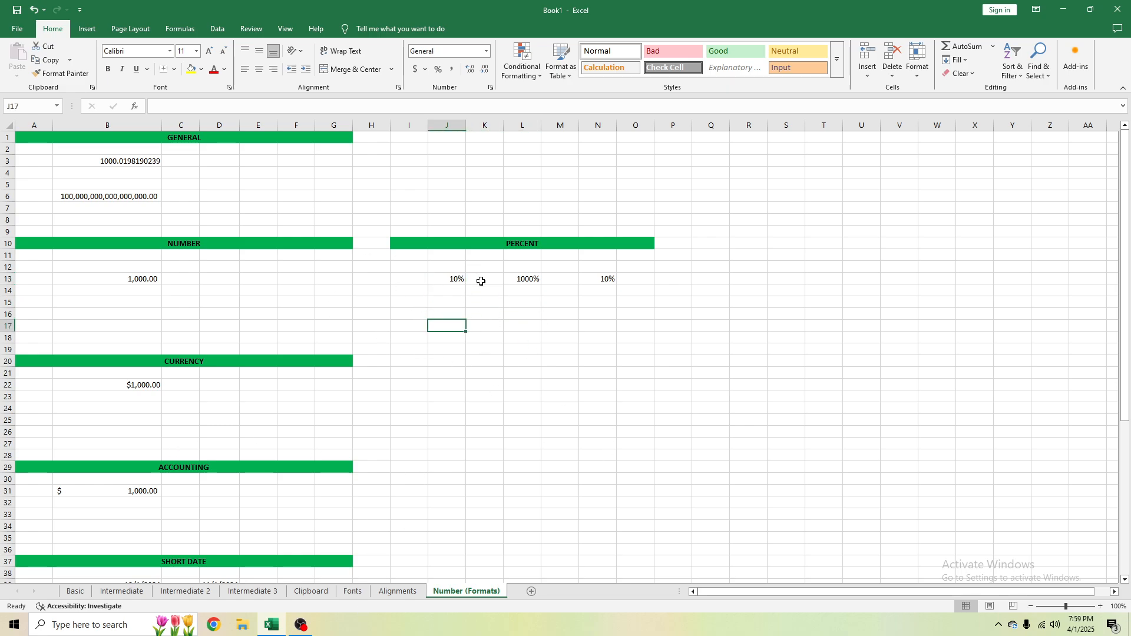